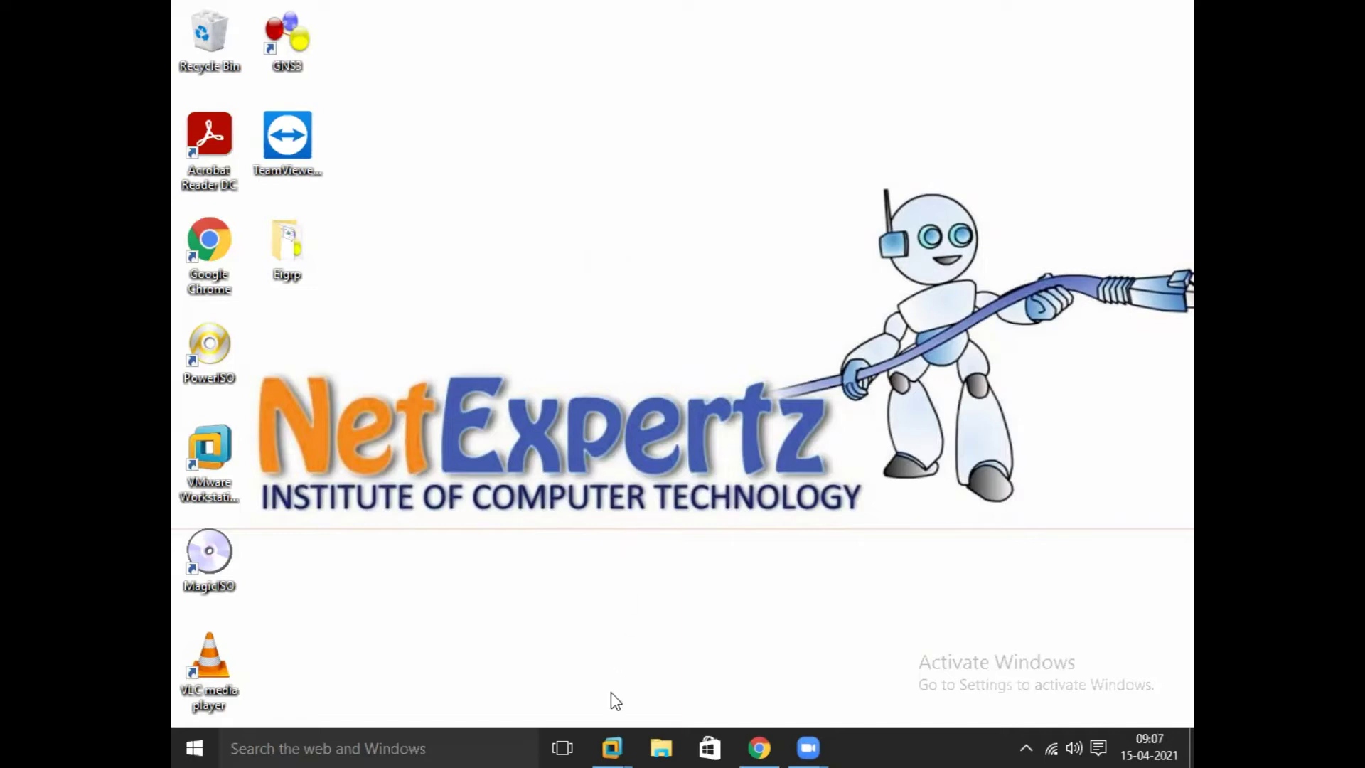
Step: Show the Exchange-2019-Dc-01 VM full screen, then switch to the Exchange-2019-MB-01 tab
mouse_move(611, 747)
click(613, 613)
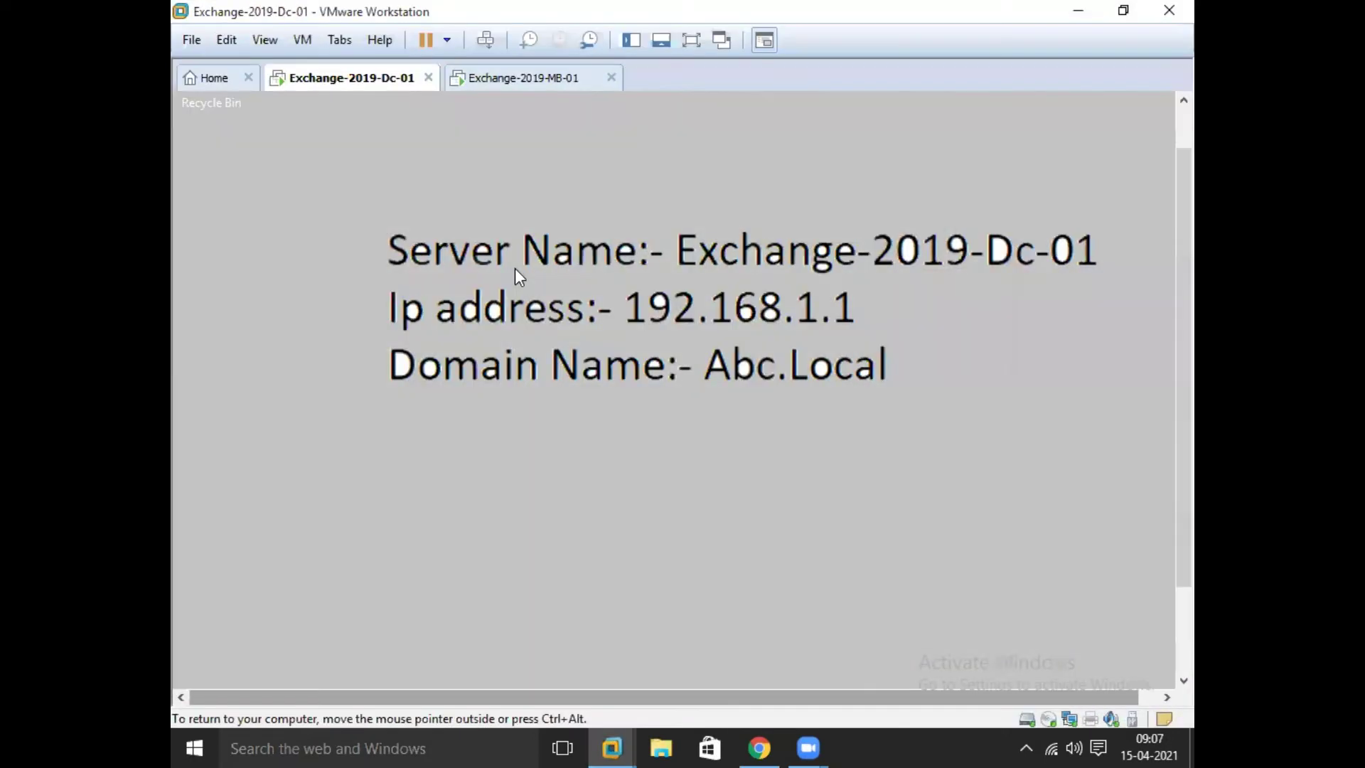
click(690, 41)
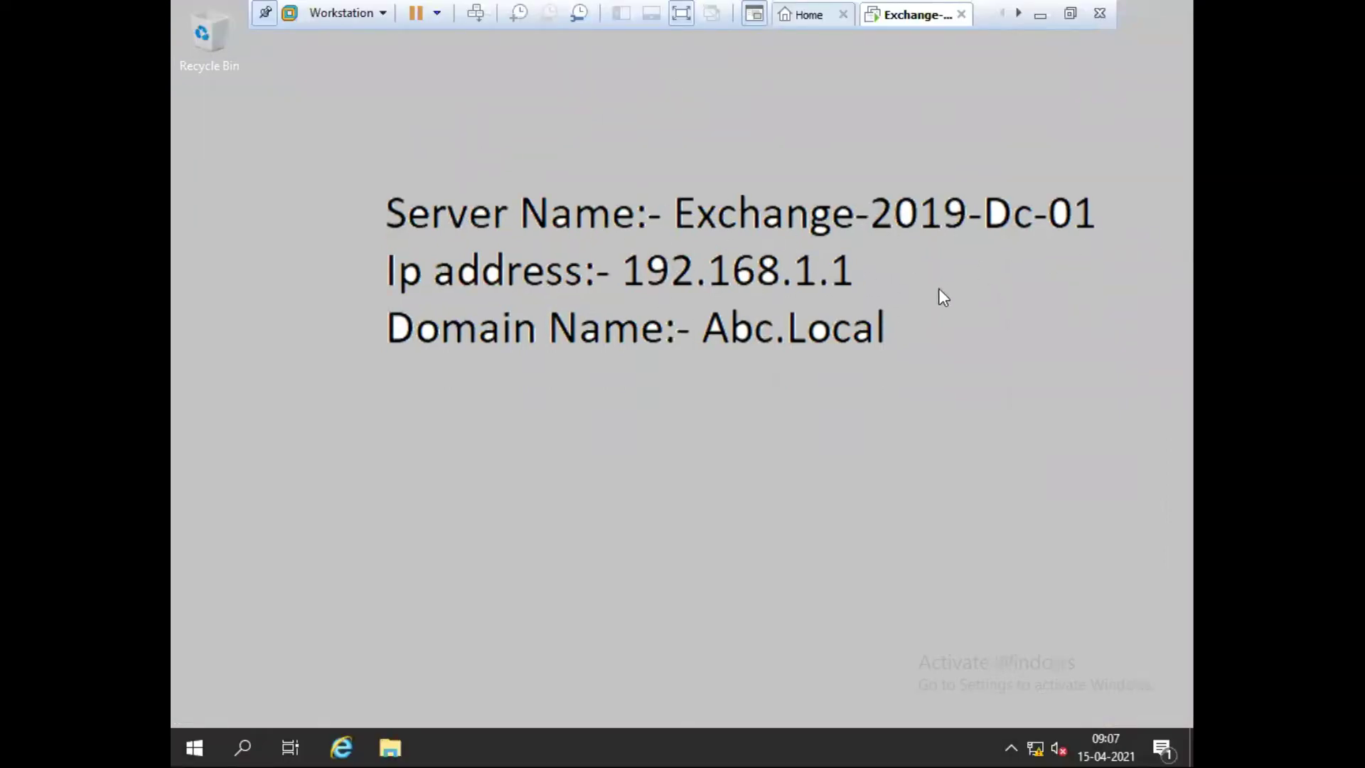
click(1019, 14)
click(1019, 15)
click(828, 16)
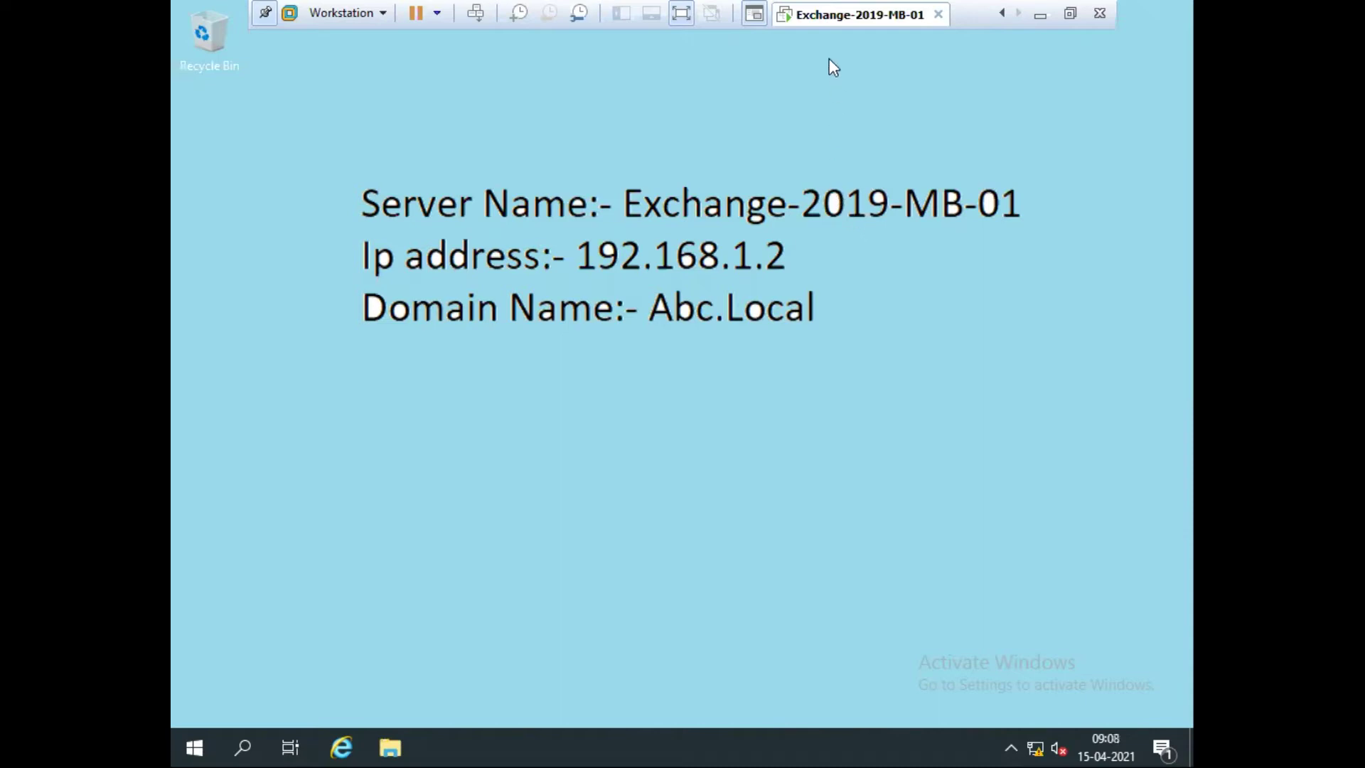
right_click(839, 14)
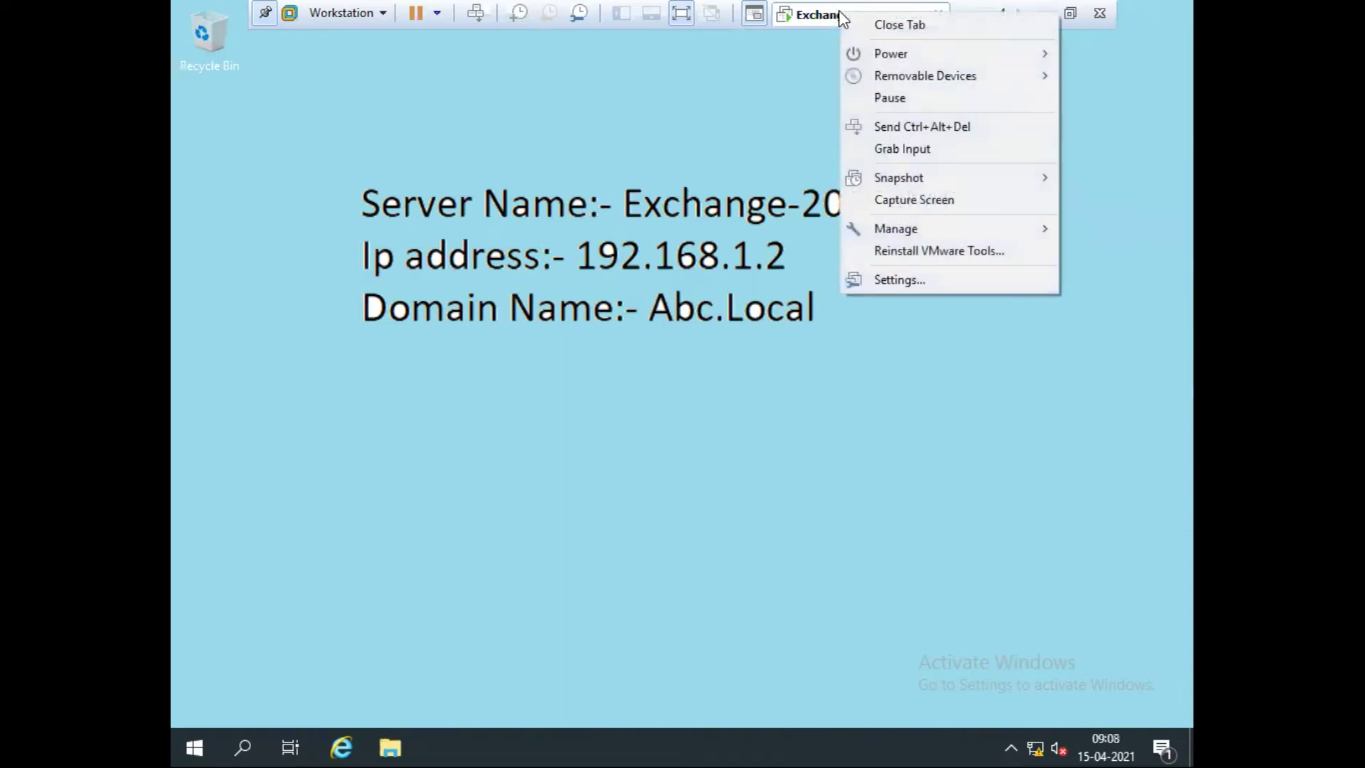
click(893, 278)
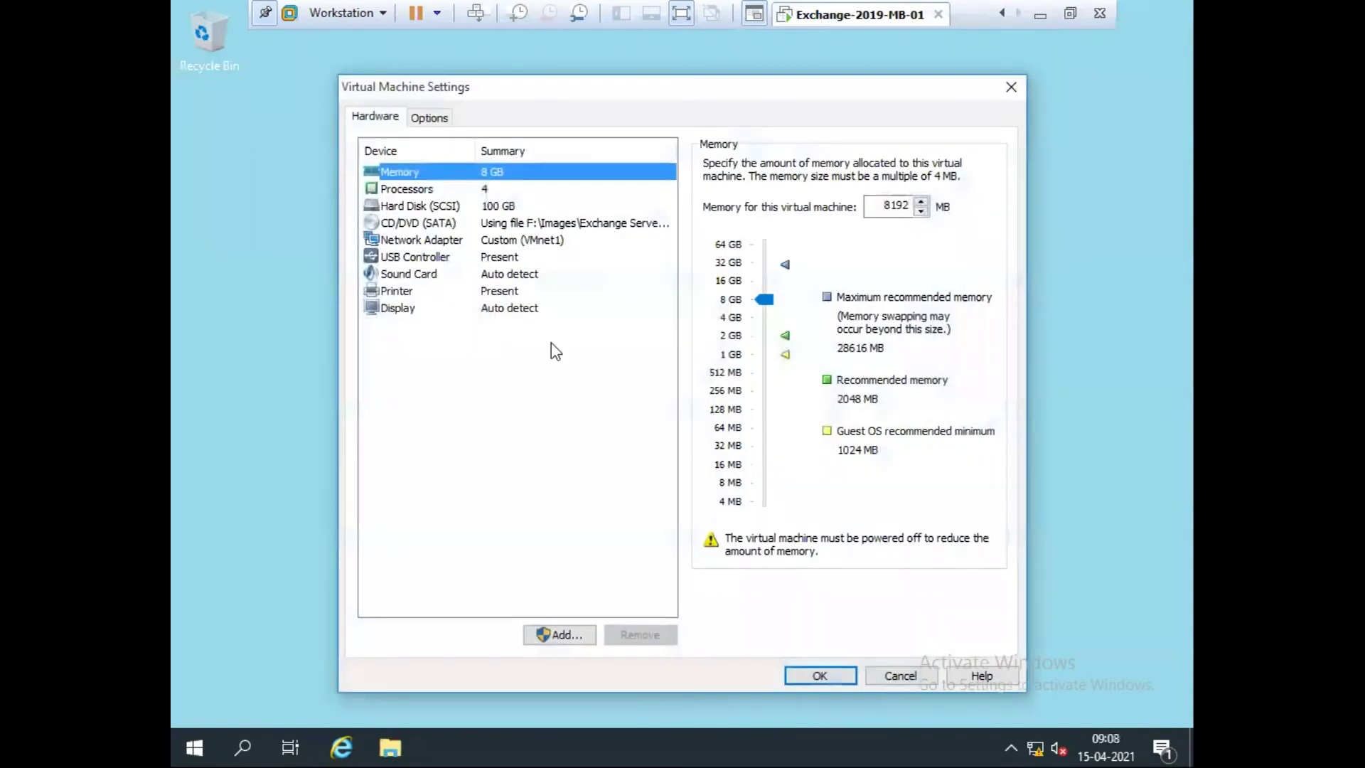
click(421, 224)
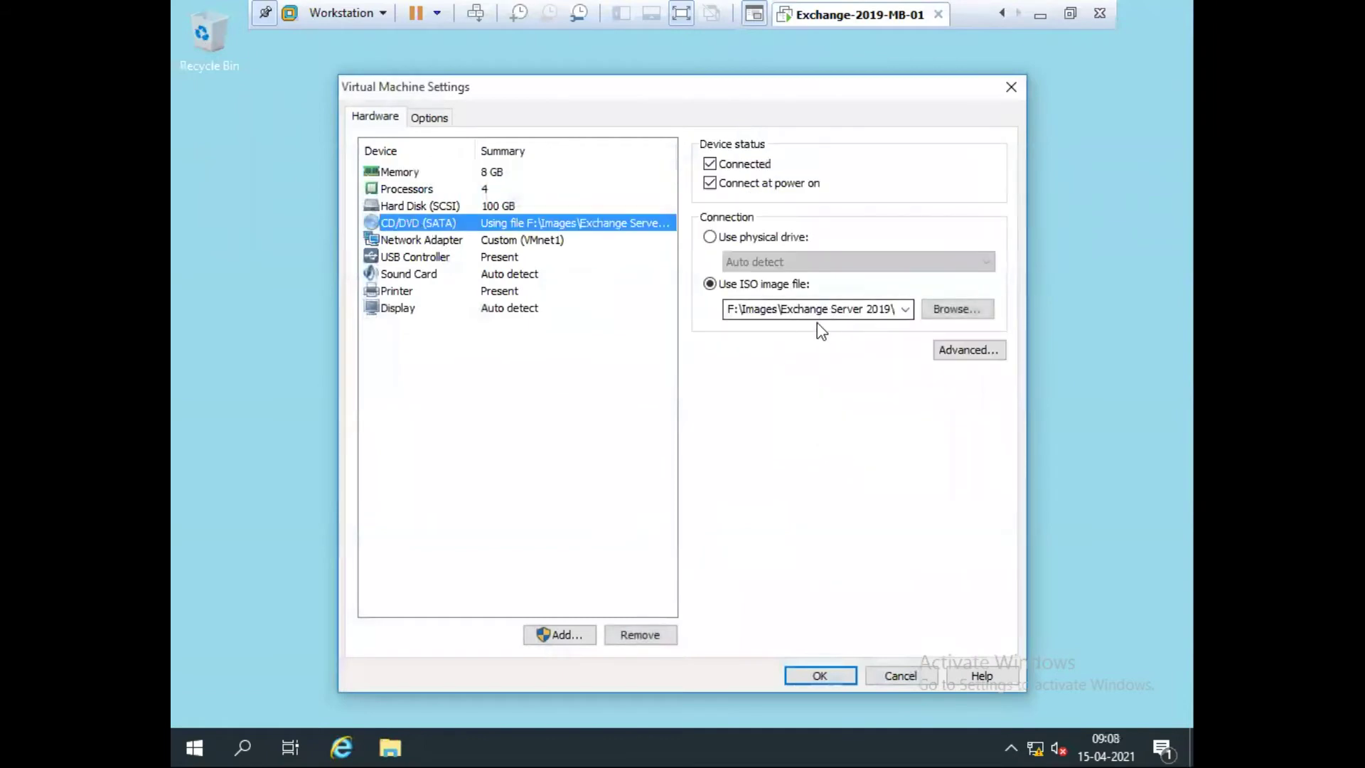
click(887, 681)
right_click(778, 309)
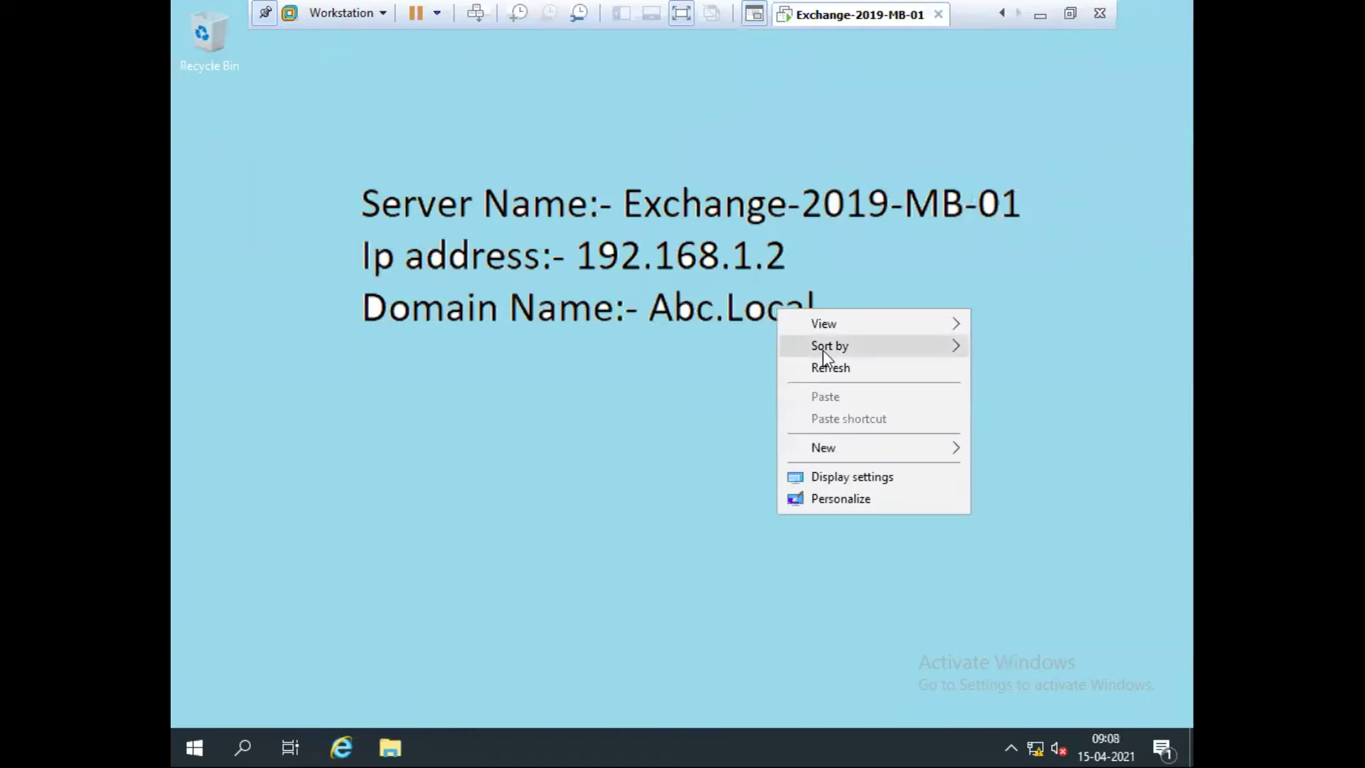
Step: Open the contents of DVD Drive (D:) from This PC in File Explorer
click(829, 366)
key(super+e)
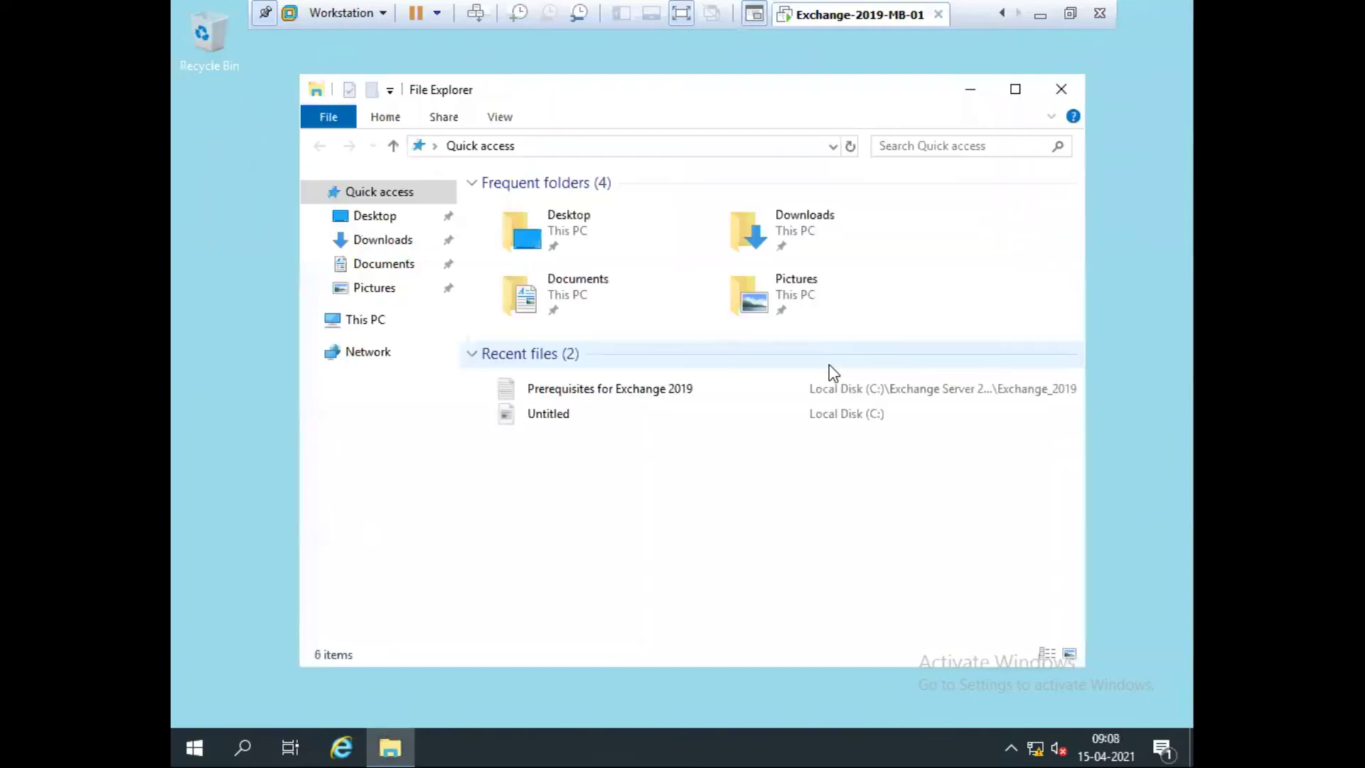
click(351, 324)
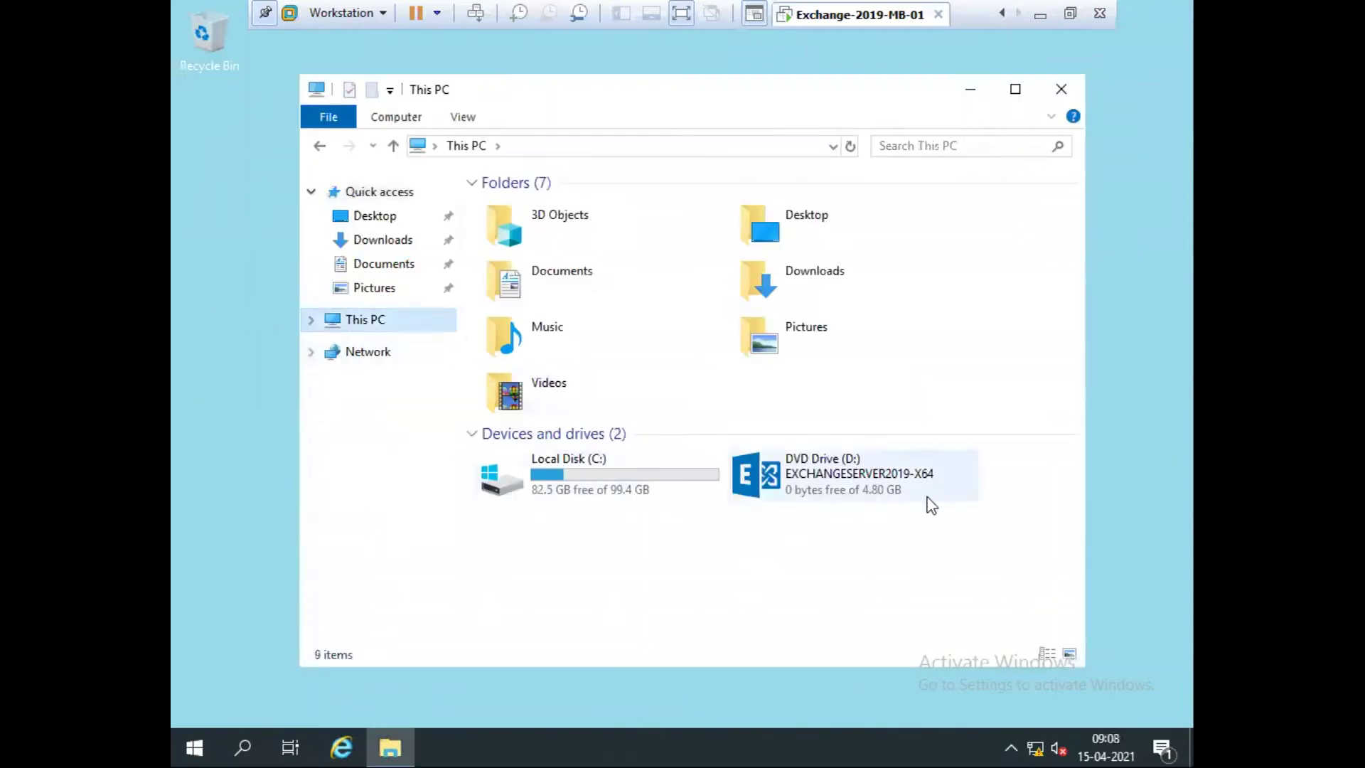
right_click(804, 476)
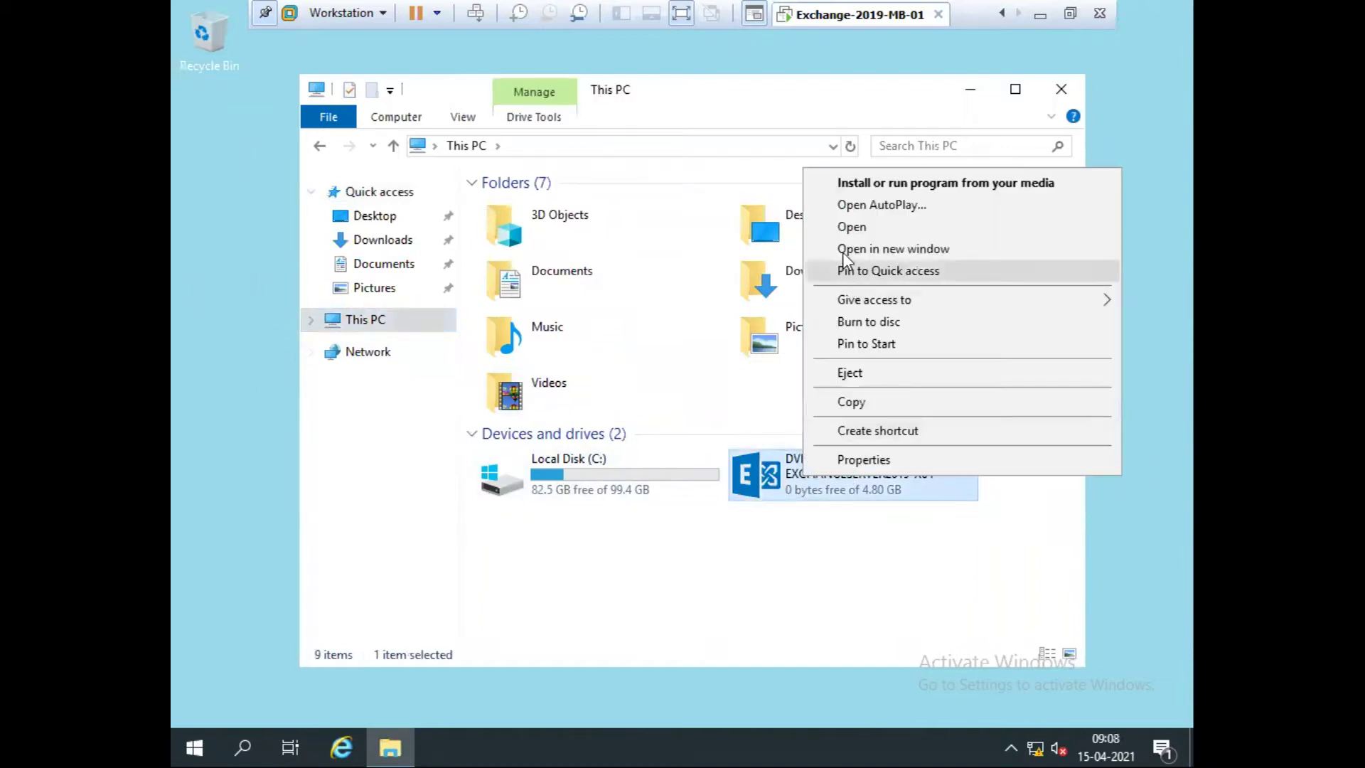
click(846, 228)
Step: Run the DVD's Setup application as administrator
drag(1072, 216, 1075, 633)
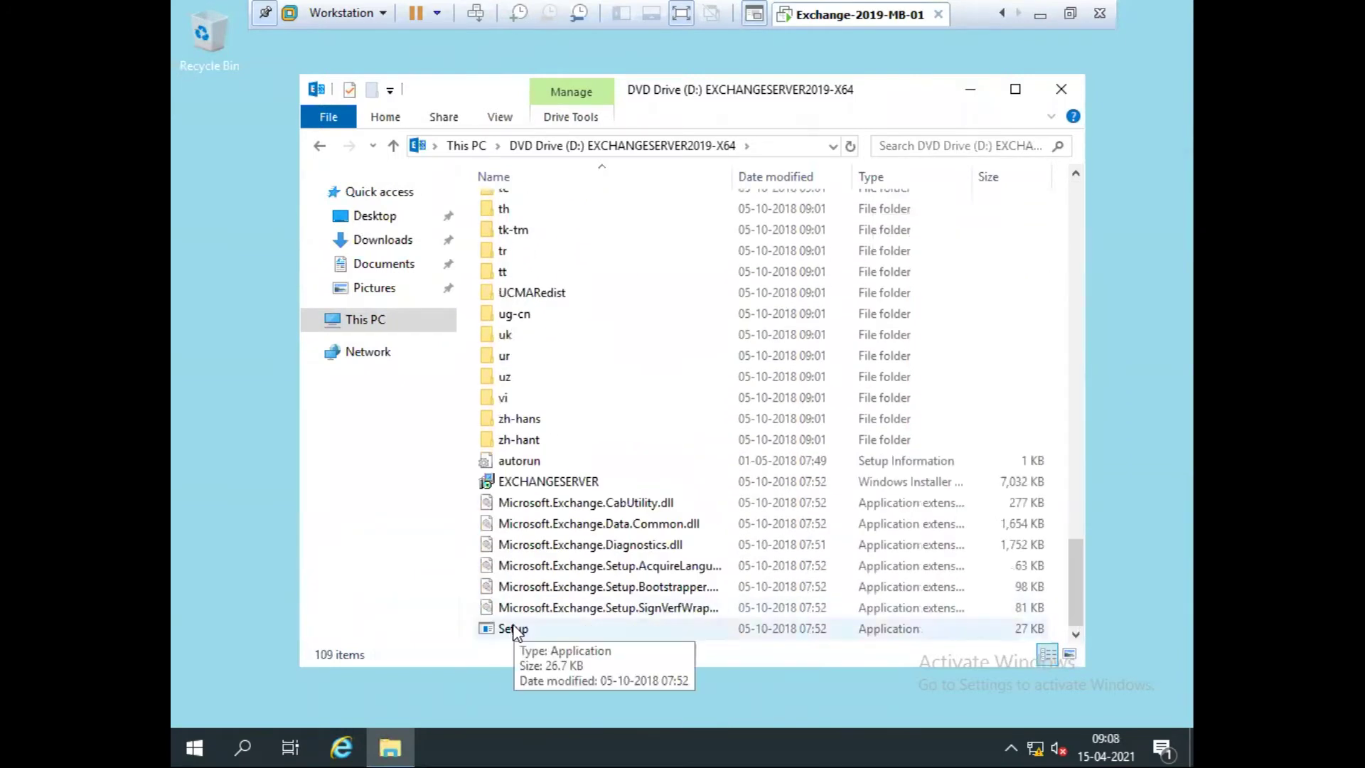
click(513, 630)
right_click(513, 630)
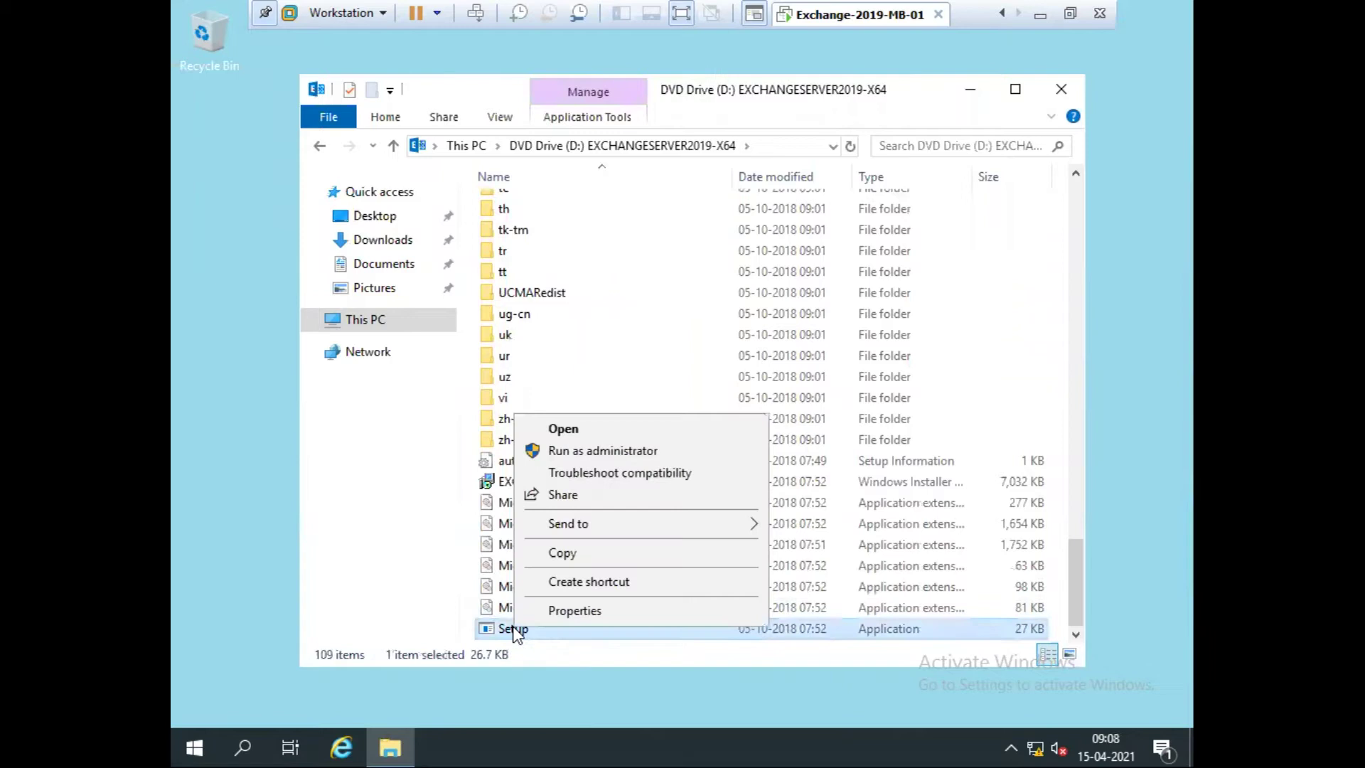
click(604, 451)
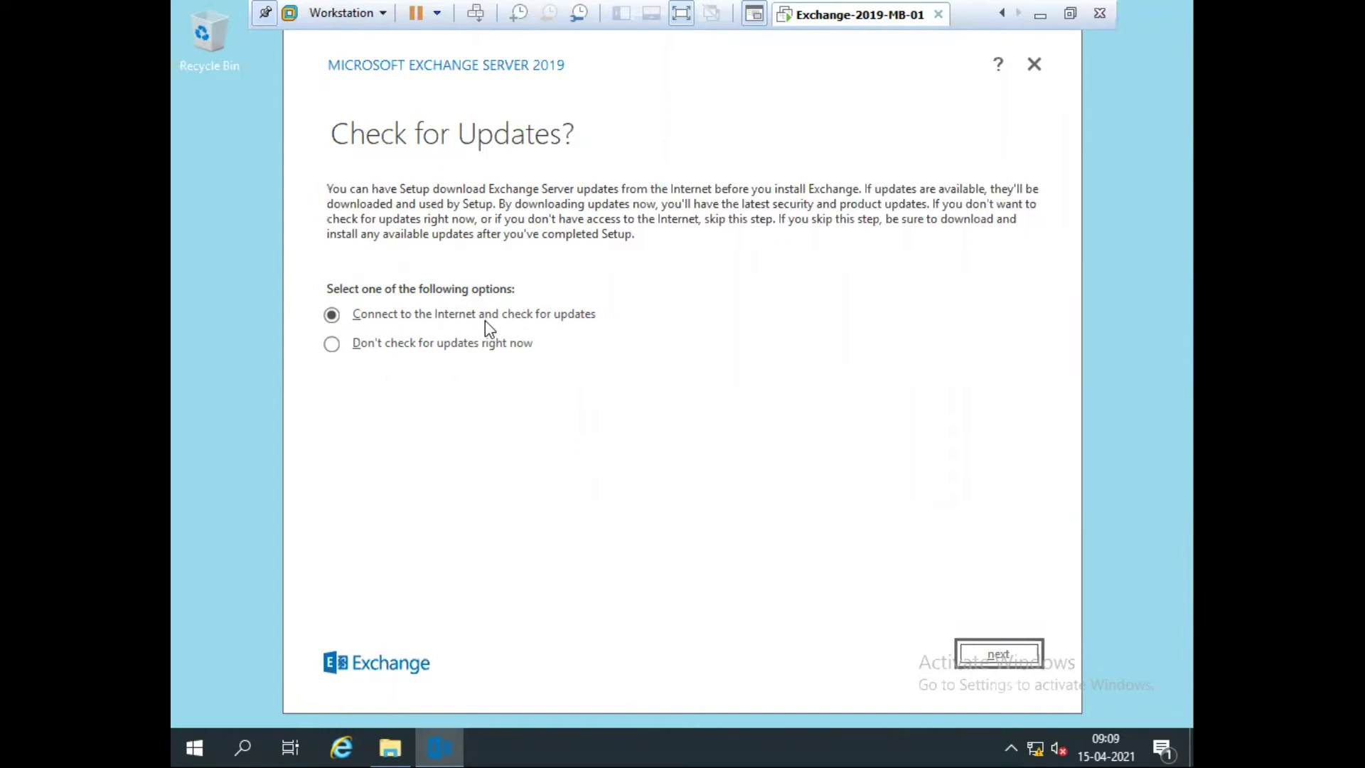
Step: Choose 'Don't check for updates right now' and let setup copy its files
click(375, 349)
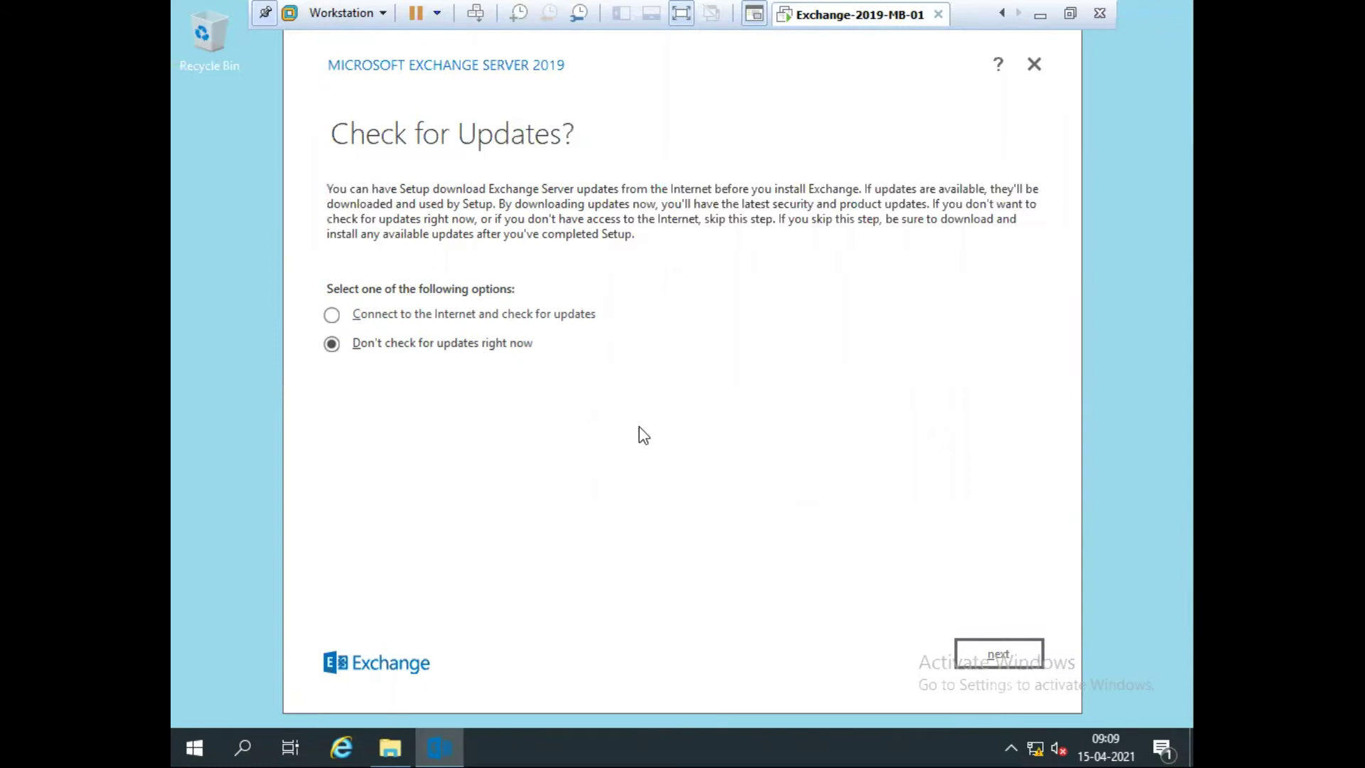
click(987, 659)
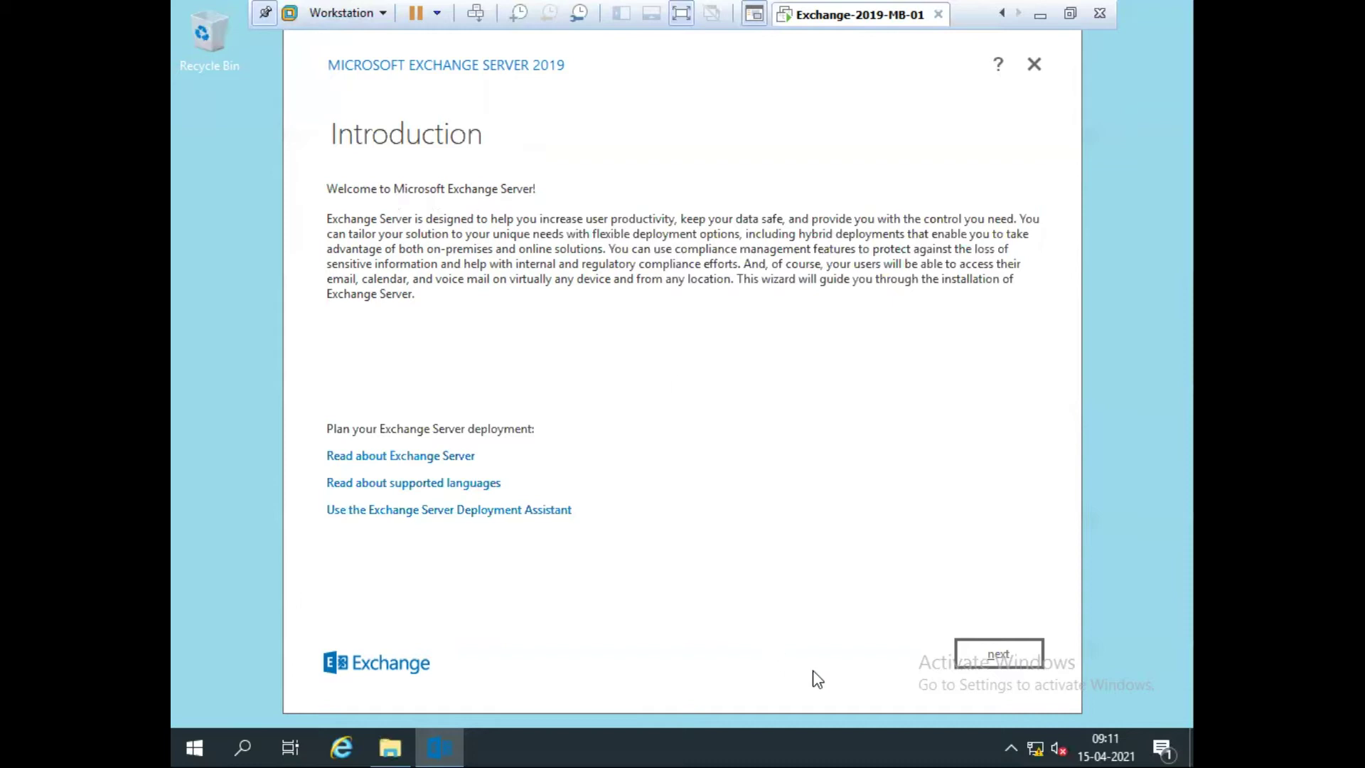
Step: Accept the license terms and keep 'Use recommended settings'
click(998, 653)
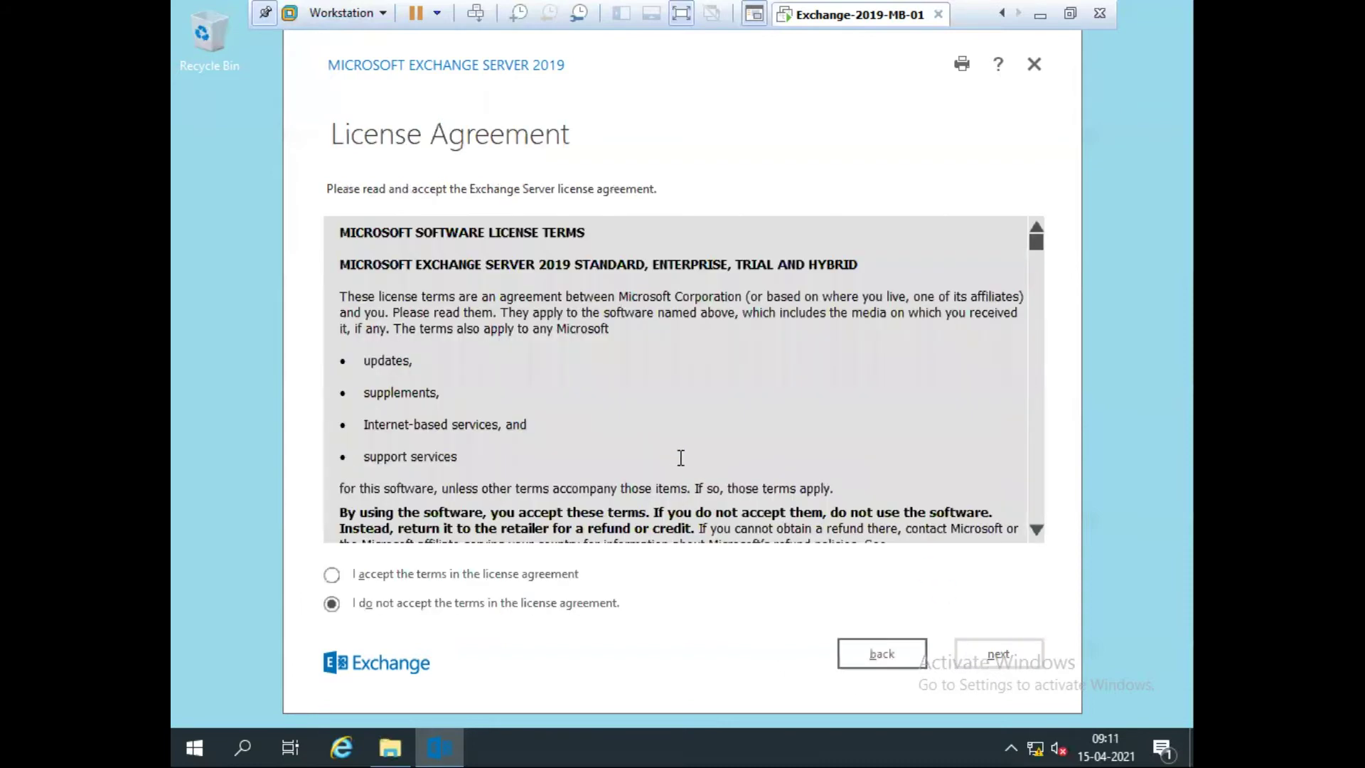
click(368, 573)
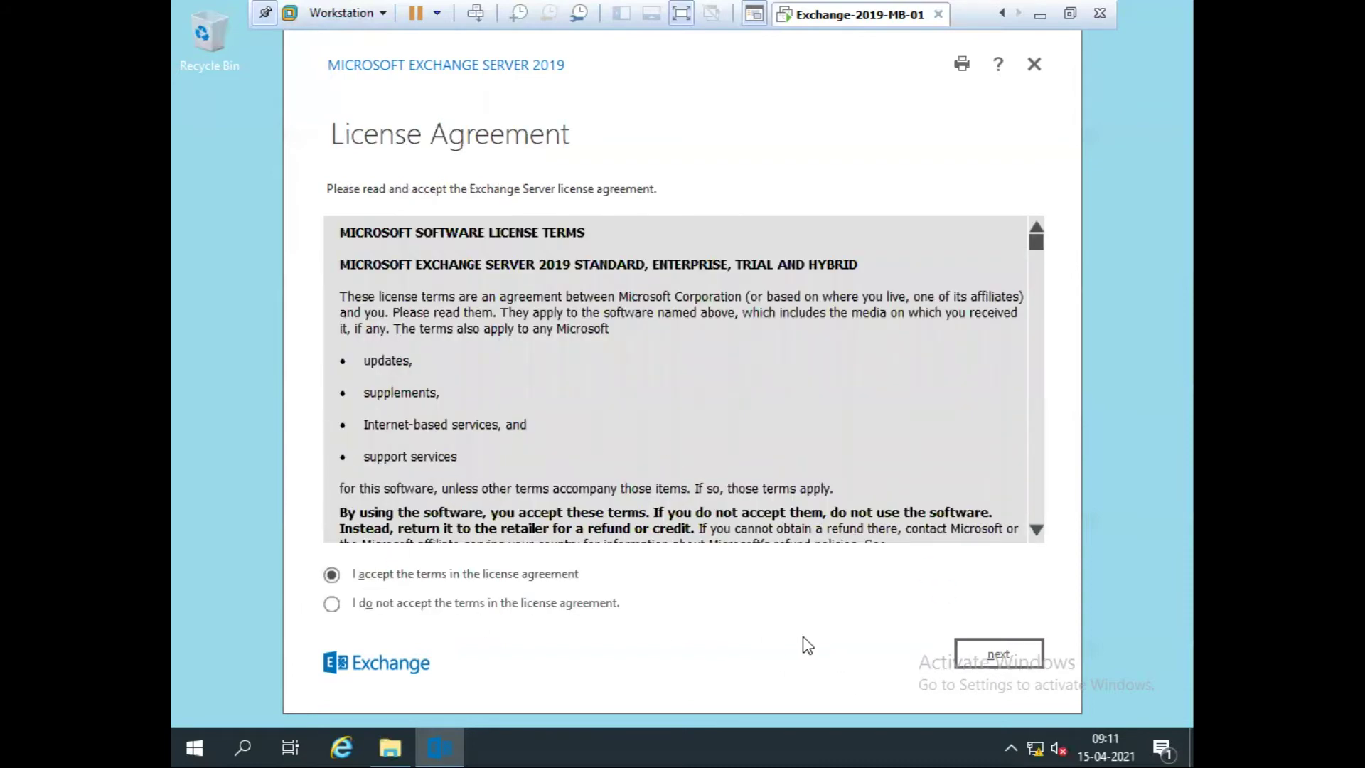
click(998, 654)
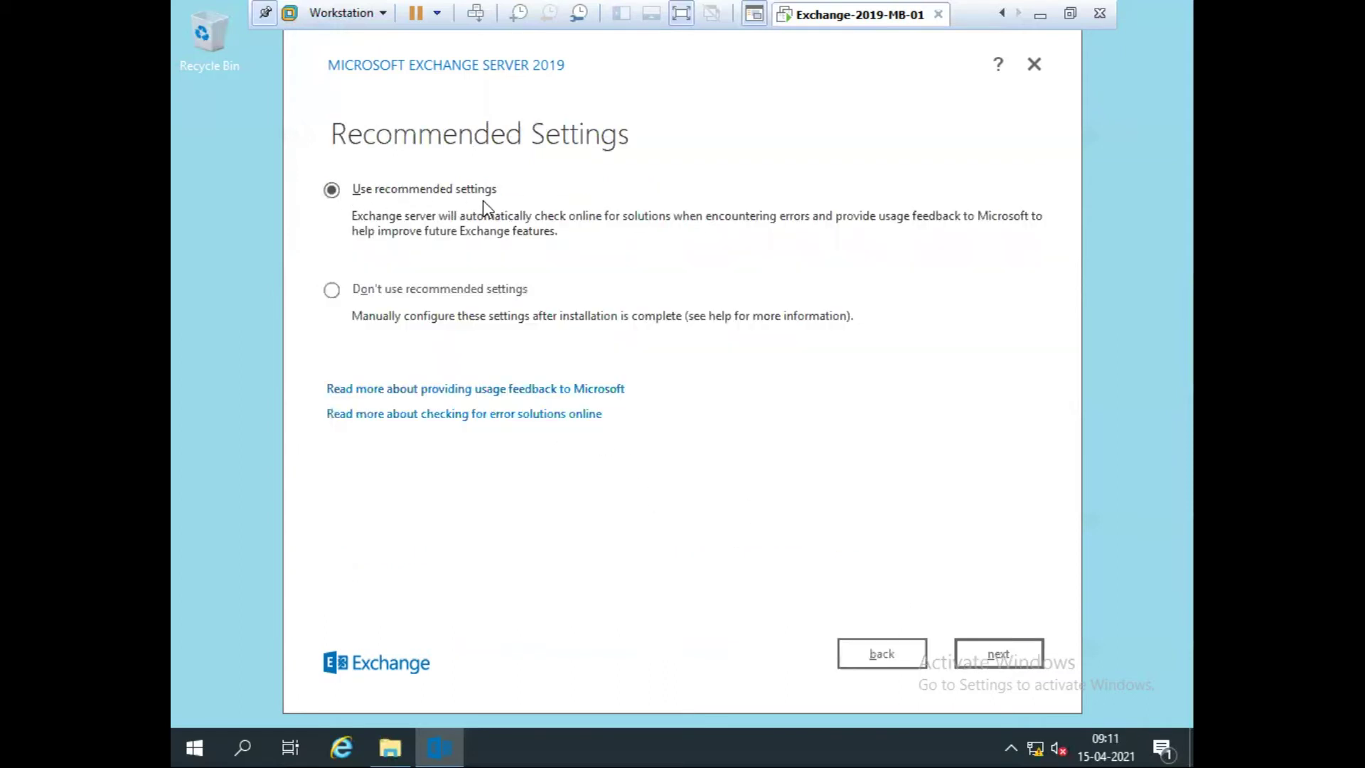
click(995, 660)
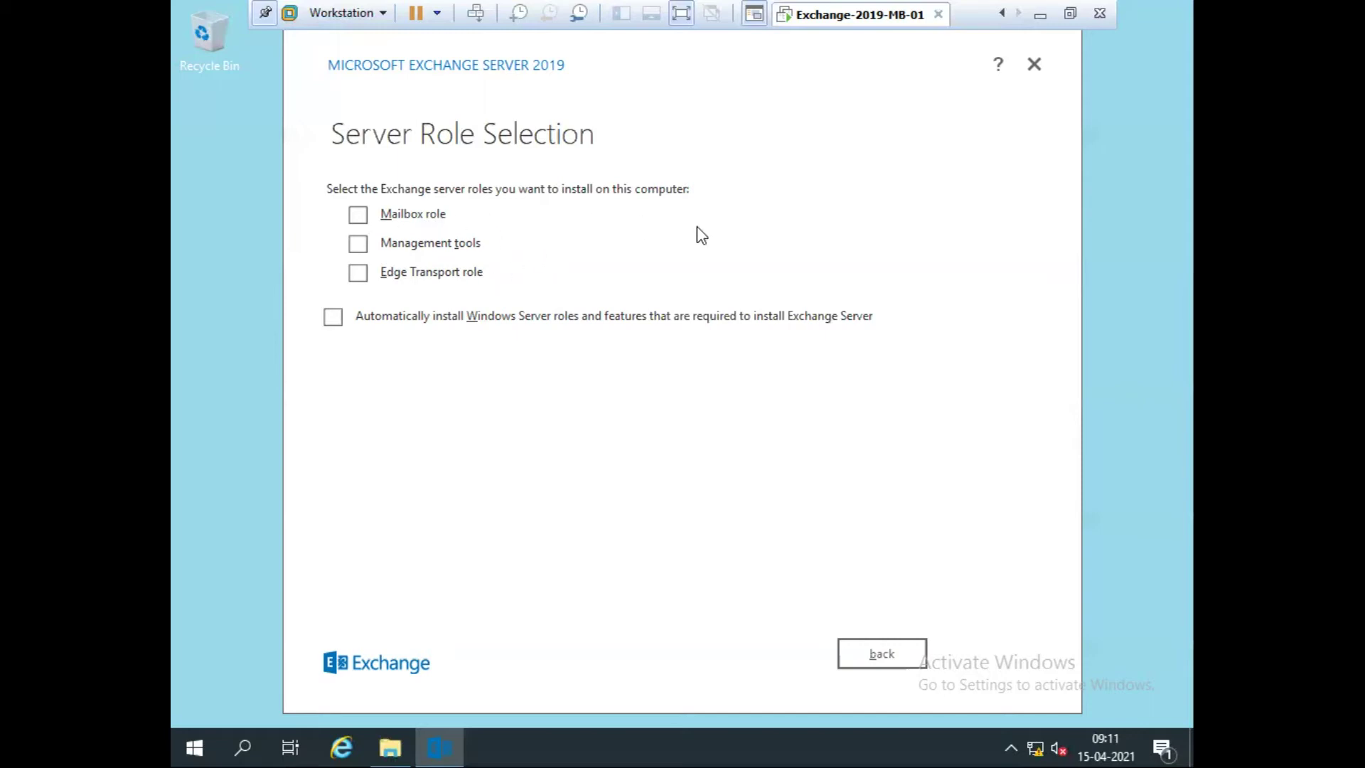
Step: Select the Mailbox role and automatic installation of required Windows Server roles and features
click(355, 214)
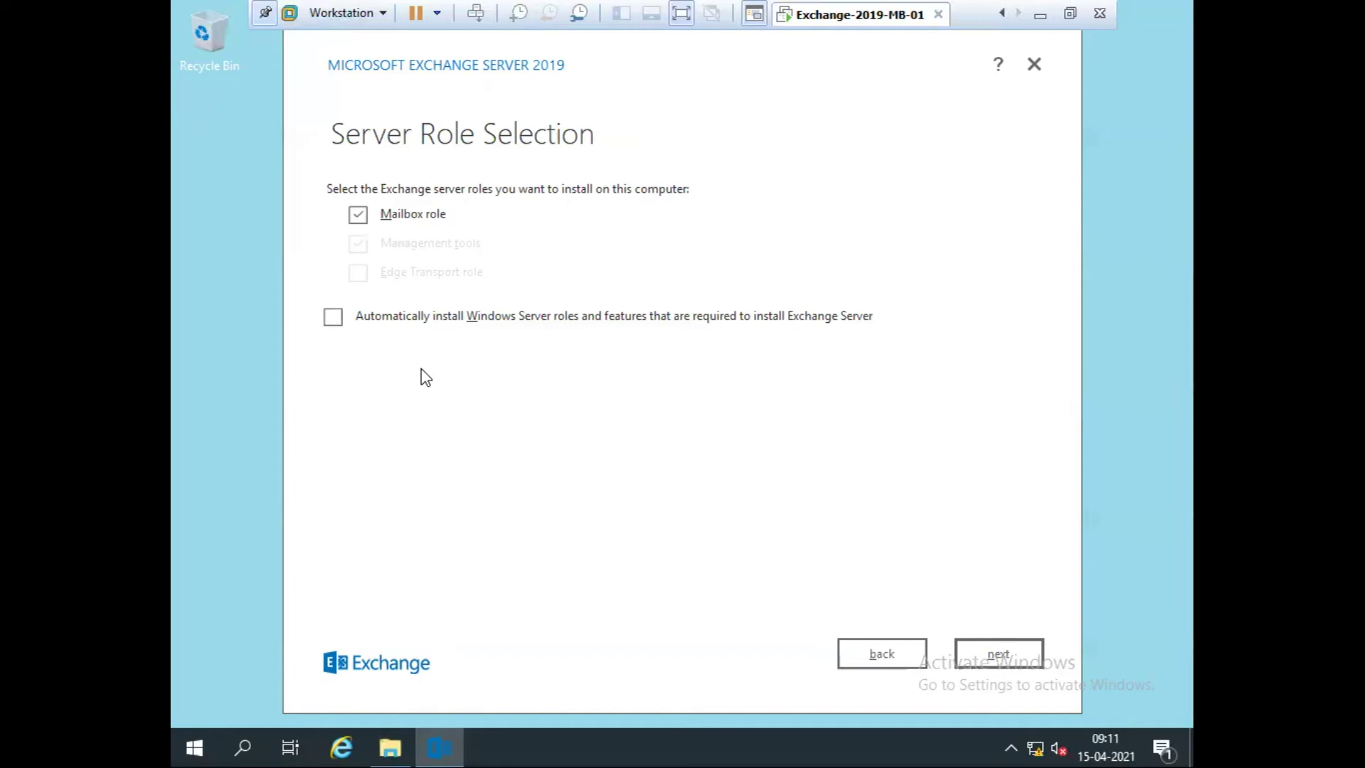
click(337, 319)
click(1000, 658)
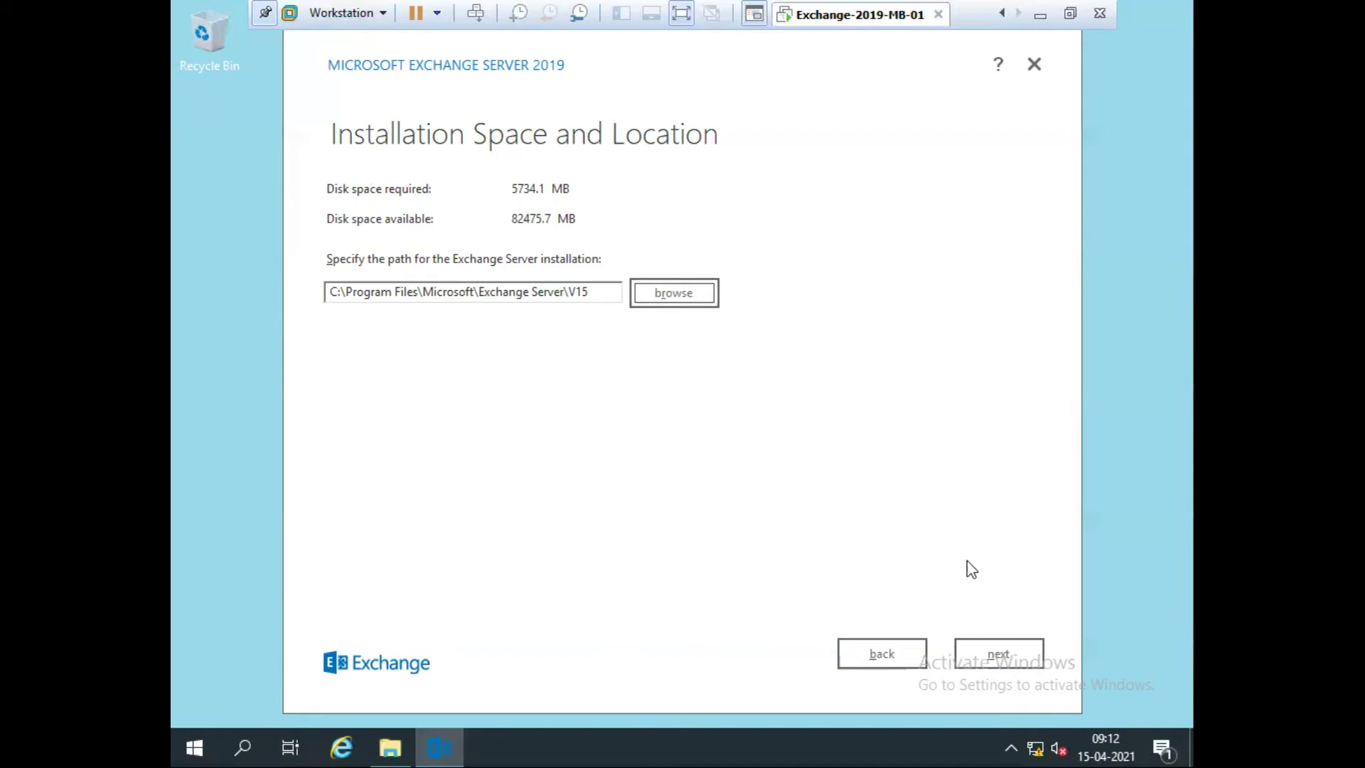
Step: Keep the default V15 install path and malware scanning enabled, then run readiness checks
click(1003, 650)
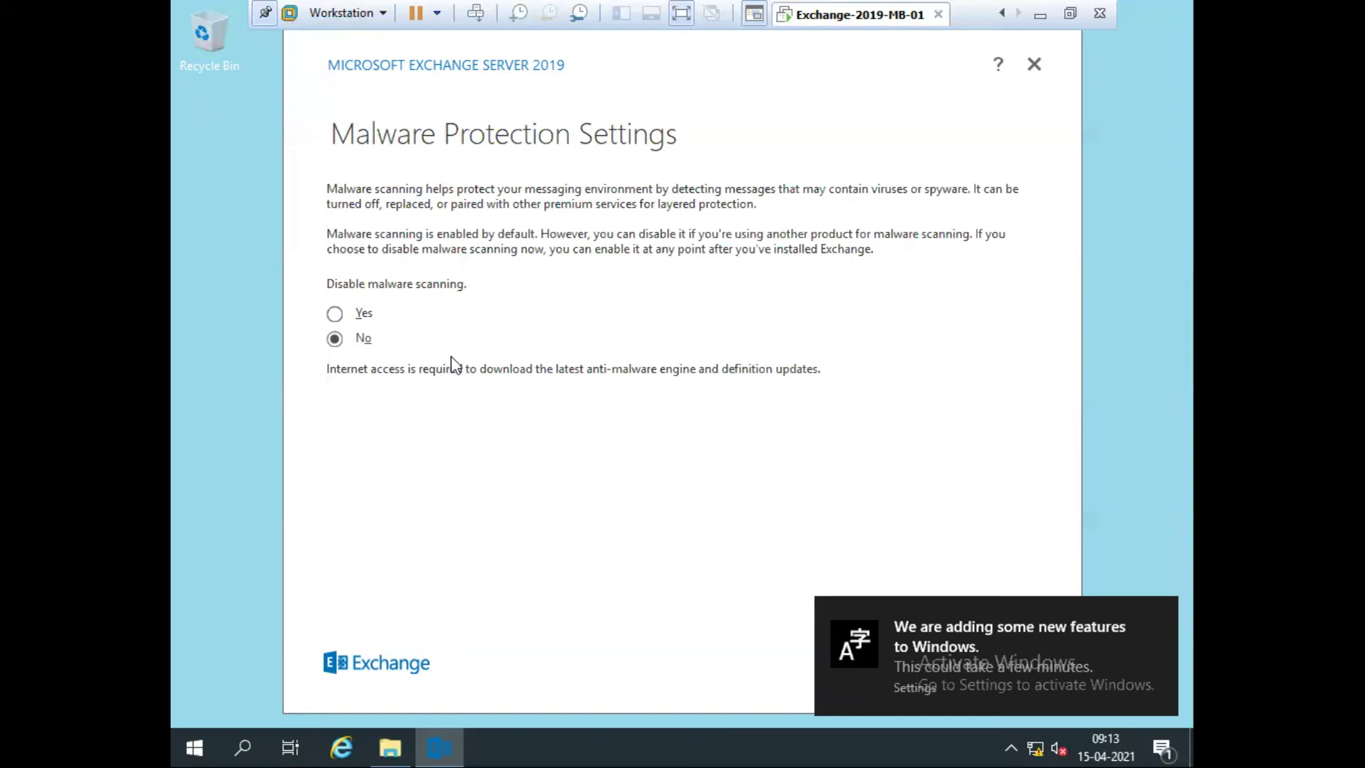
click(1161, 615)
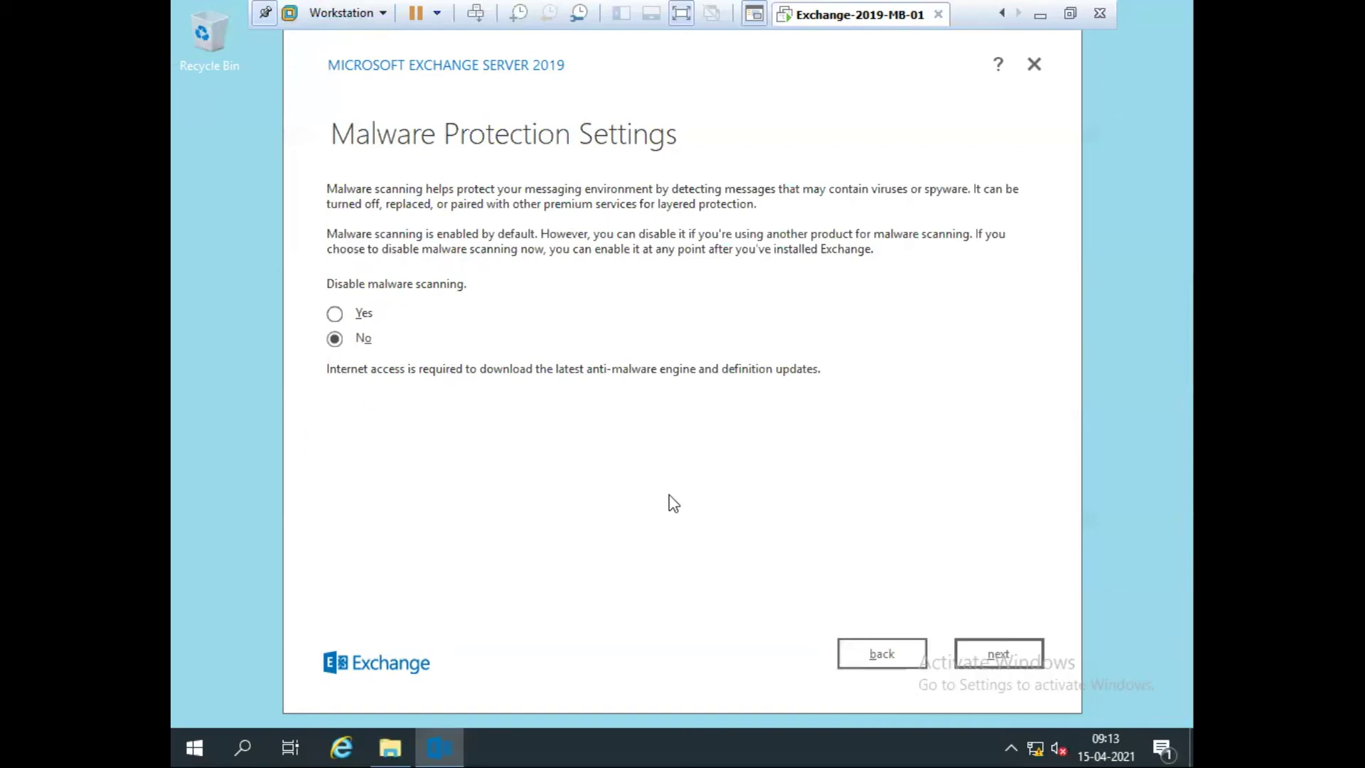
click(999, 654)
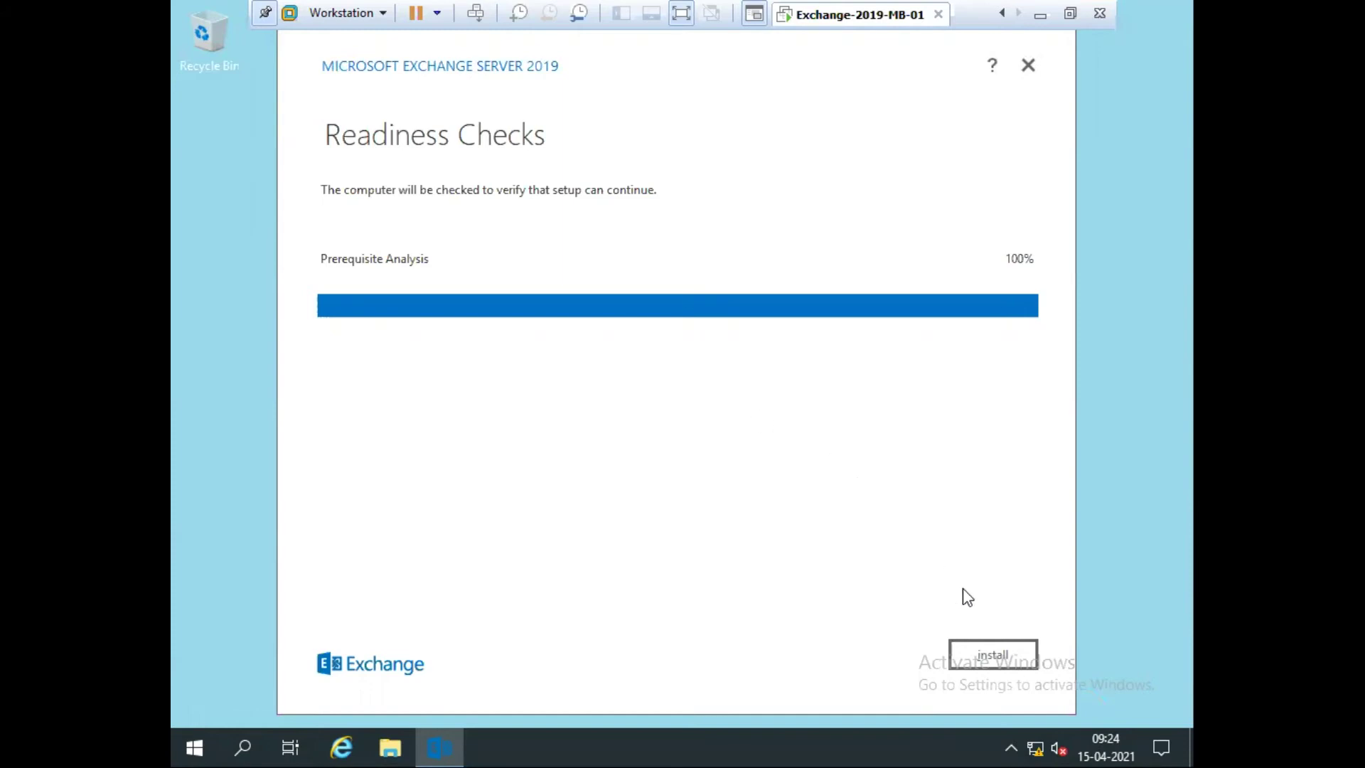
Step: Start the Exchange installation from the Readiness Checks page
click(980, 657)
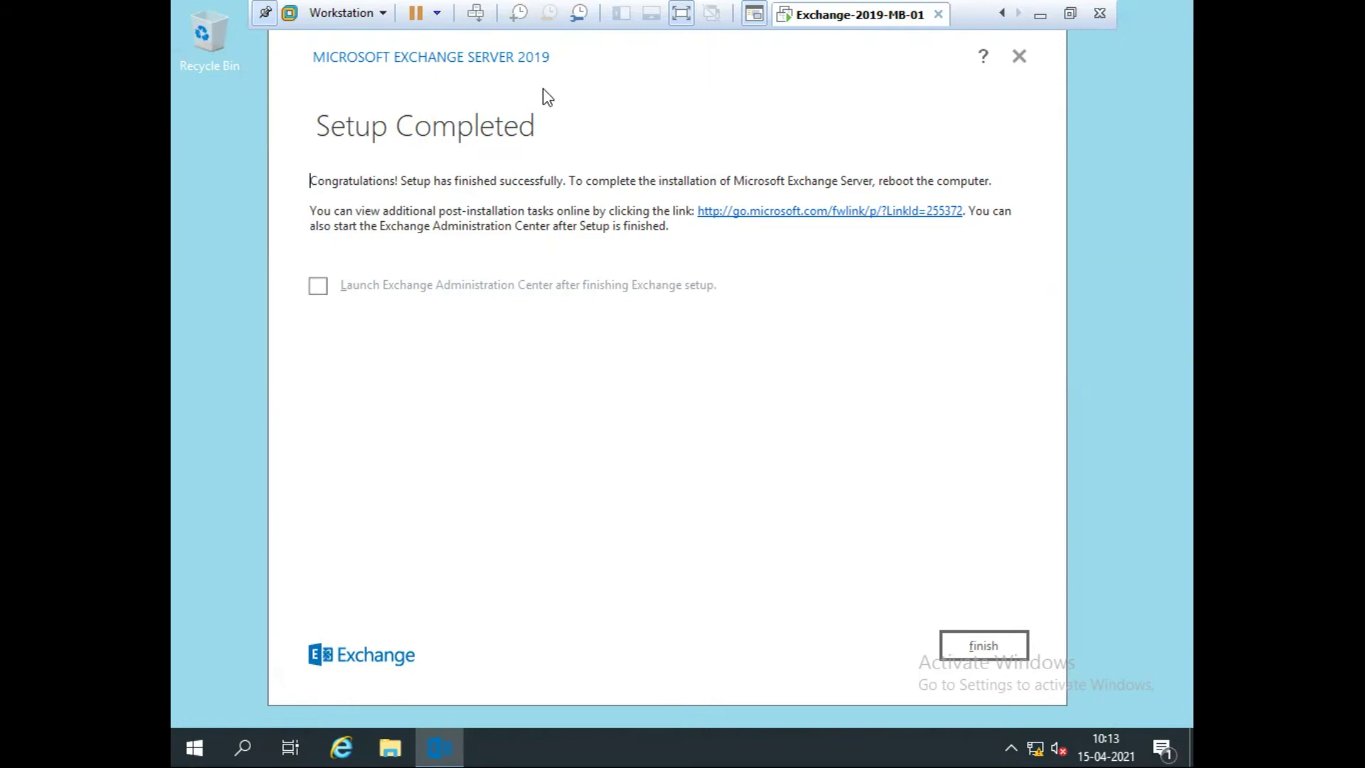
Step: Close the finished wizard and open C:\ExchangeSetupLogs\ExchangeSetup in Notepad
click(982, 646)
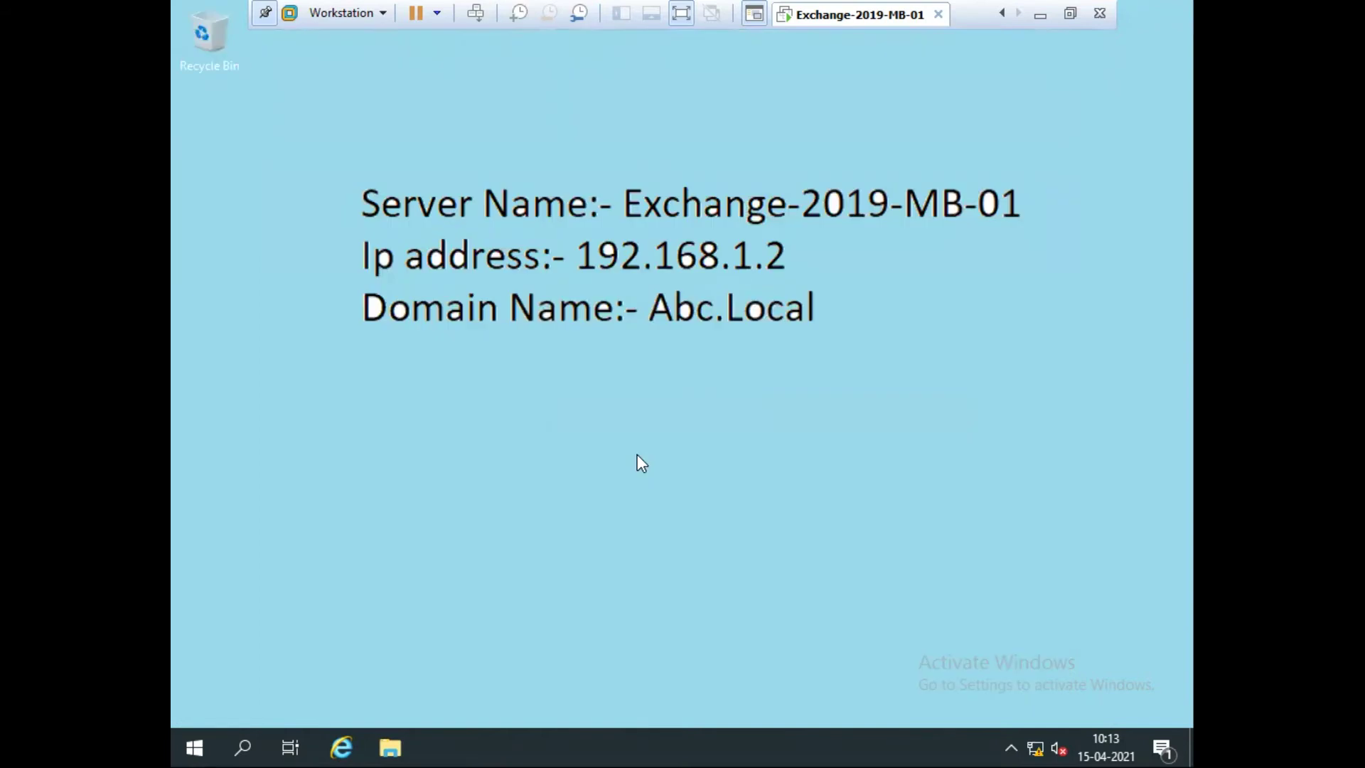
key(super+e)
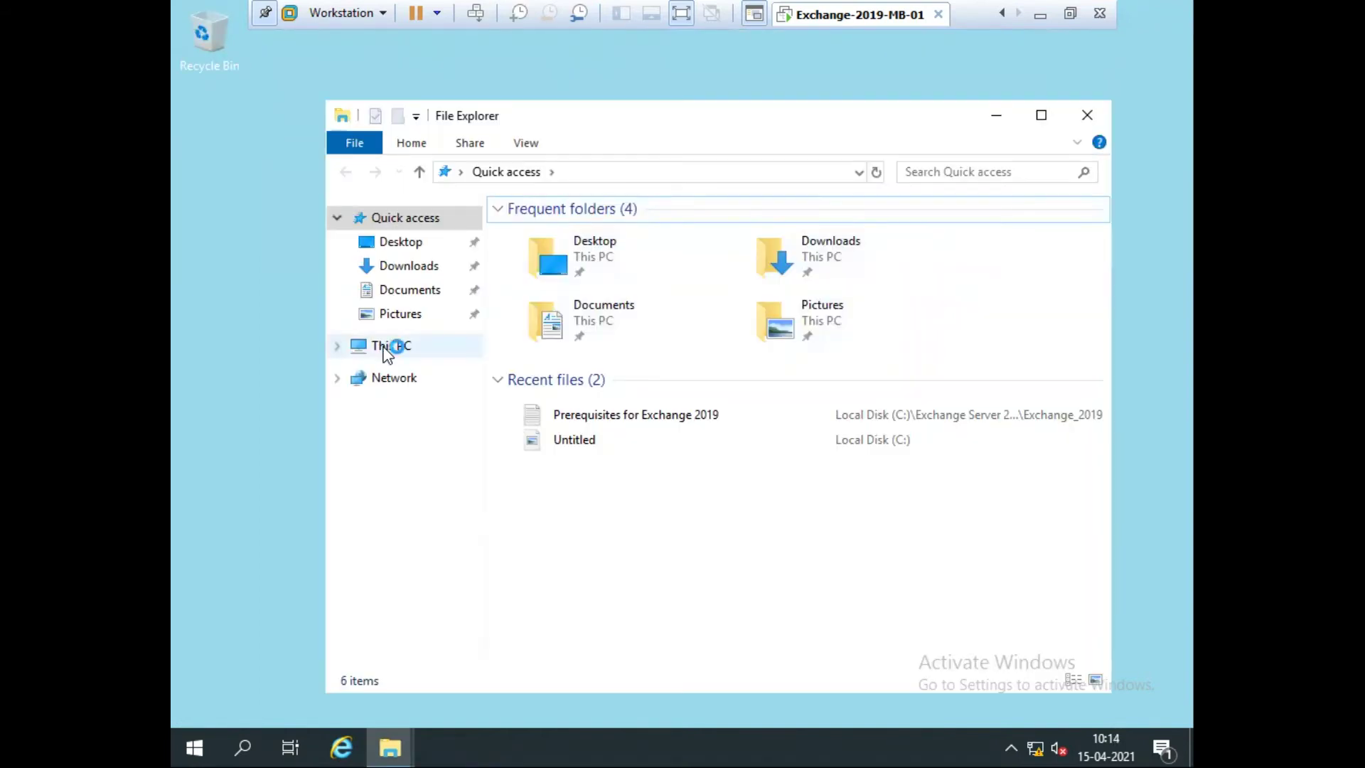
click(387, 347)
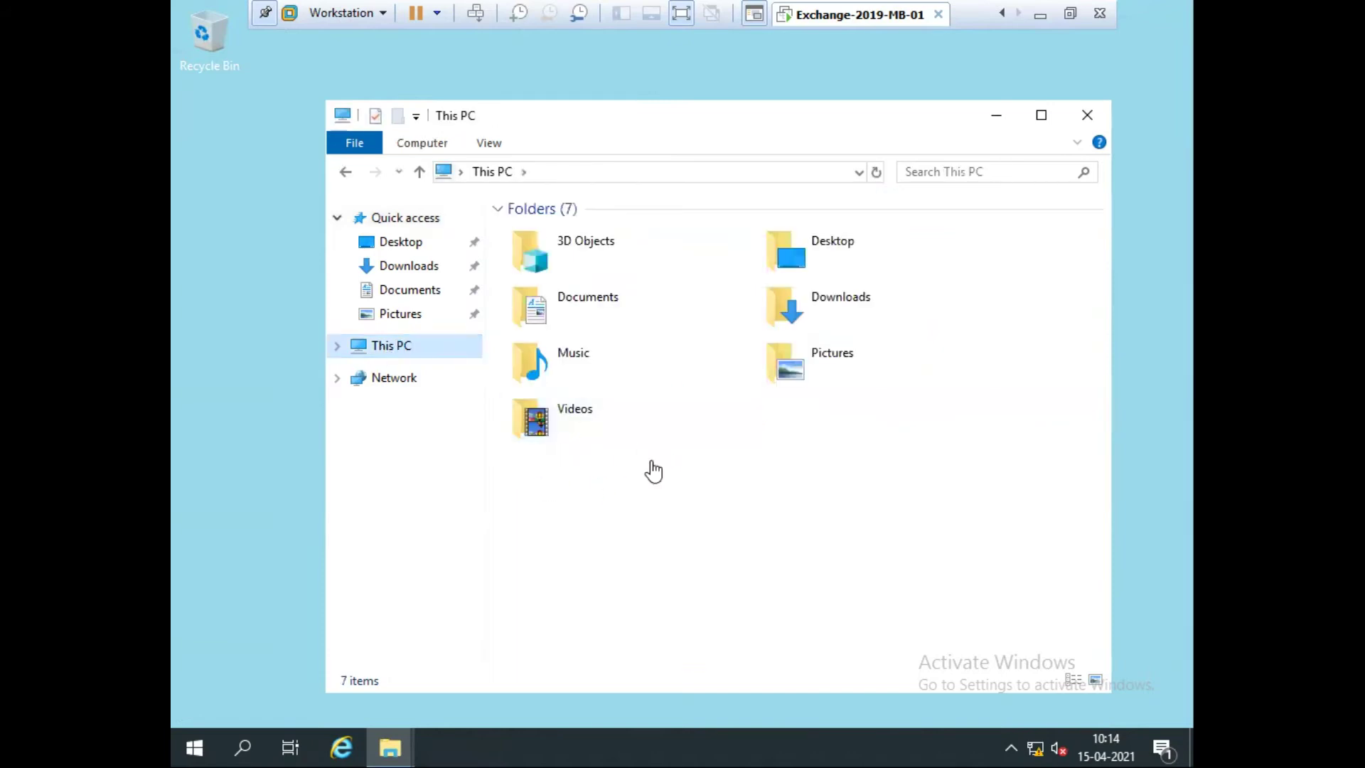
click(577, 501)
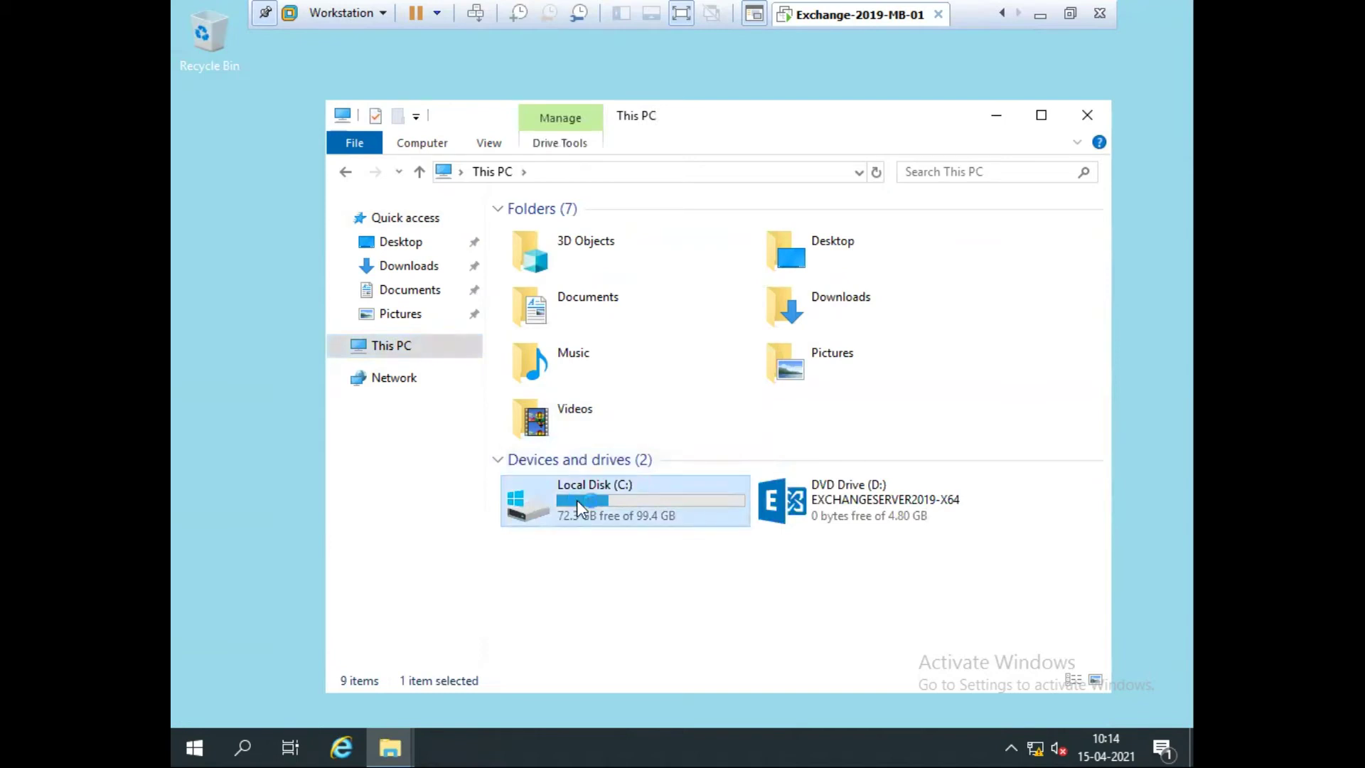
double_click(577, 501)
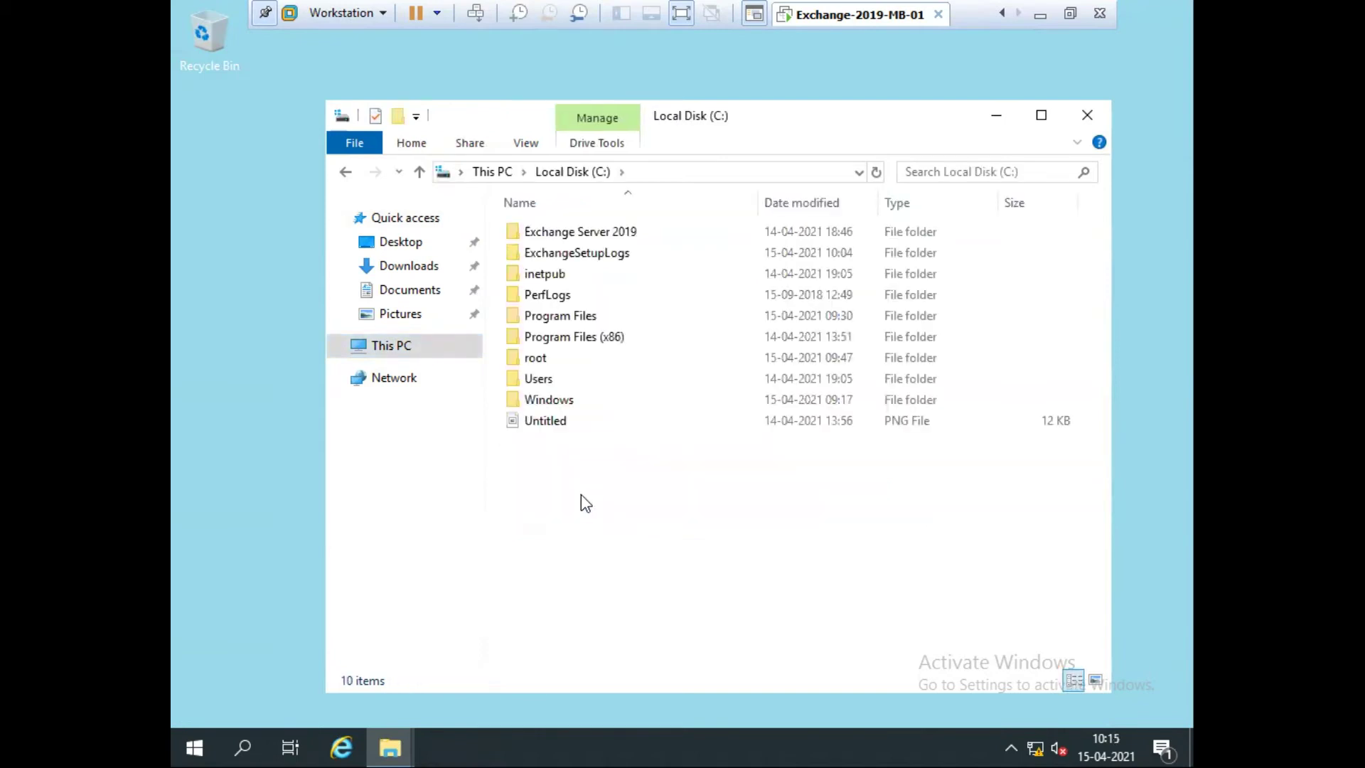
double_click(572, 253)
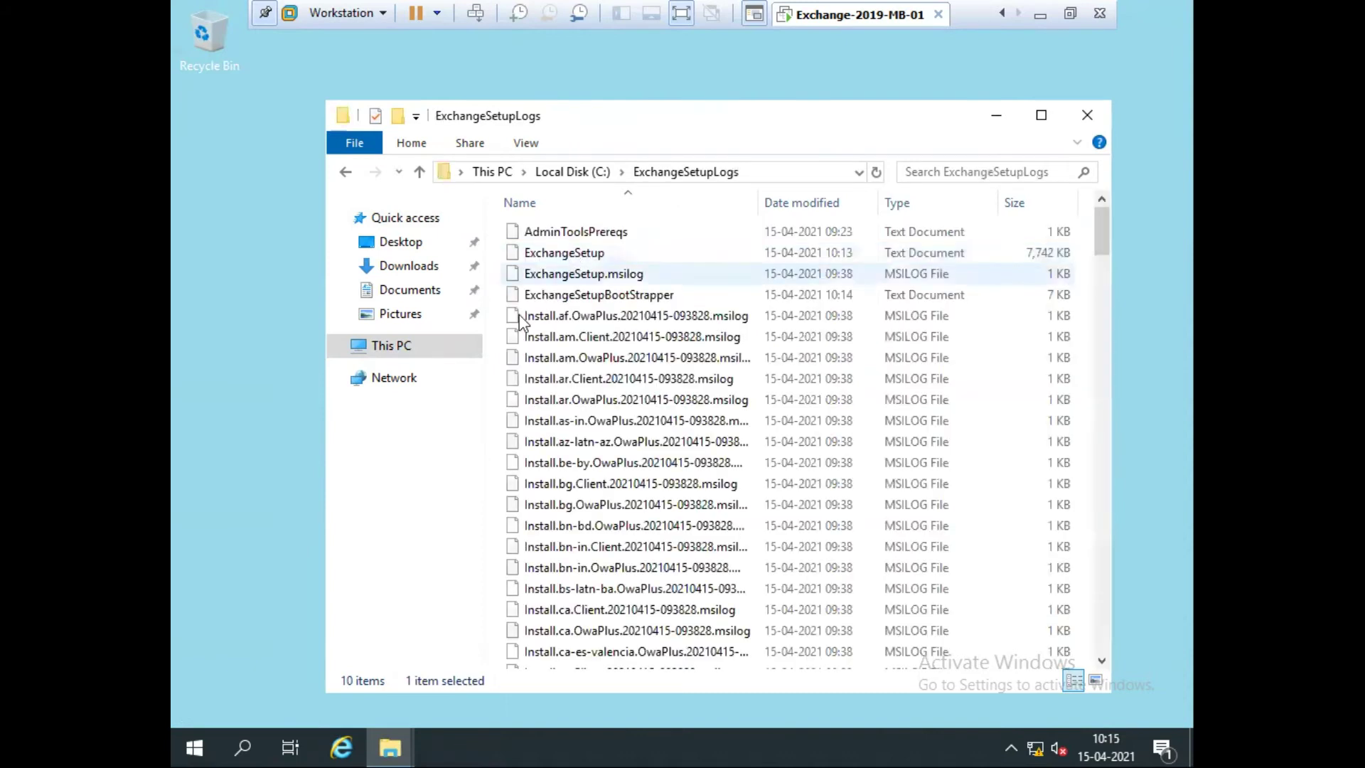
click(566, 260)
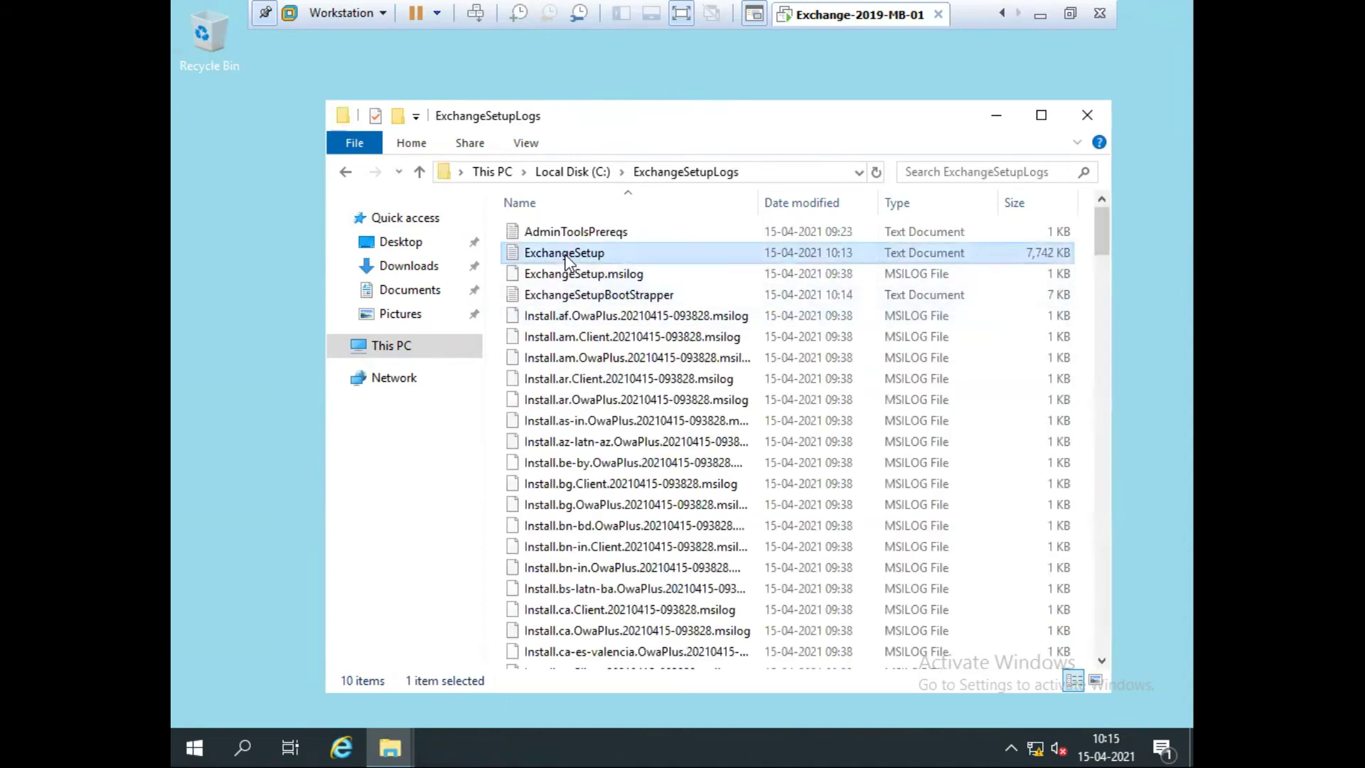
double_click(567, 258)
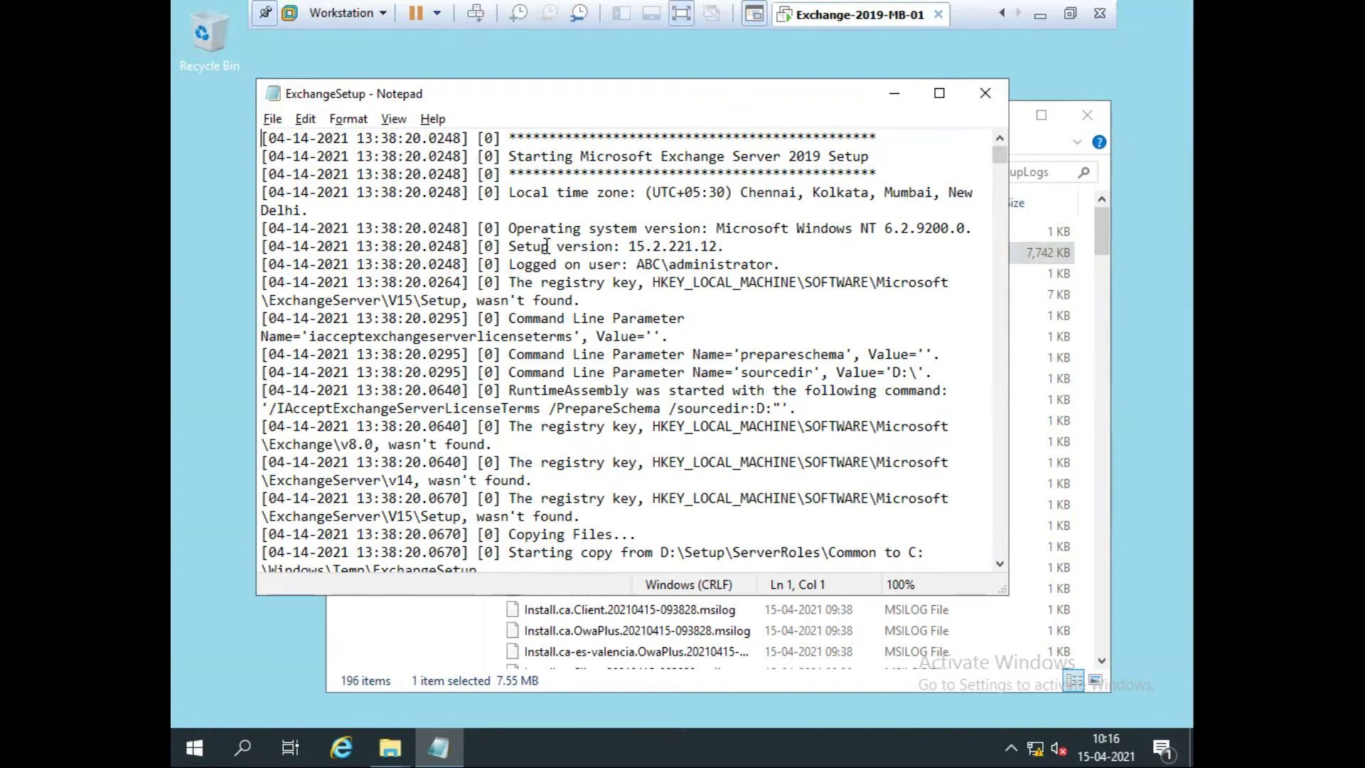
Step: Highlight the setup start line, server state Active and End of Setup entries, then close Notepad
click(518, 156)
drag(519, 157, 871, 157)
drag(1000, 155, 998, 561)
drag(521, 407, 615, 408)
drag(732, 408, 965, 412)
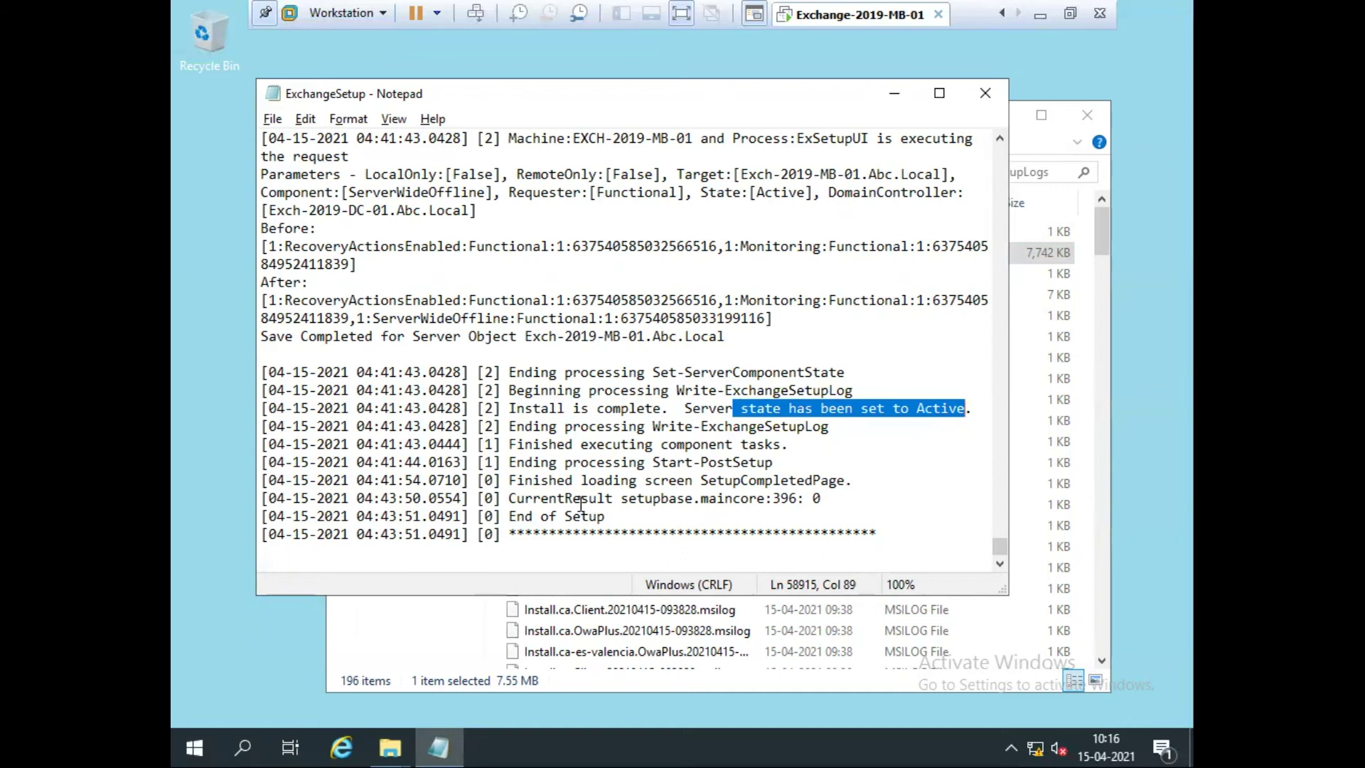
drag(517, 517, 608, 518)
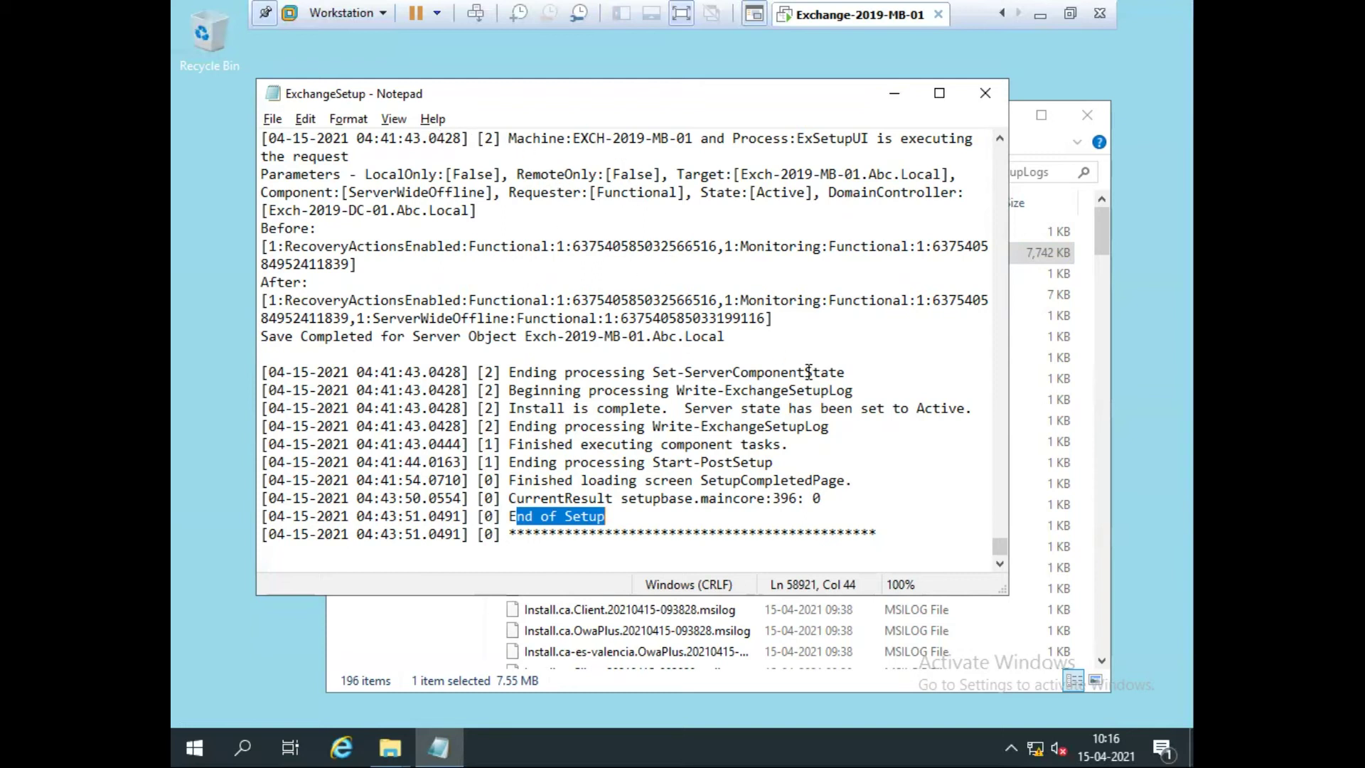
click(983, 96)
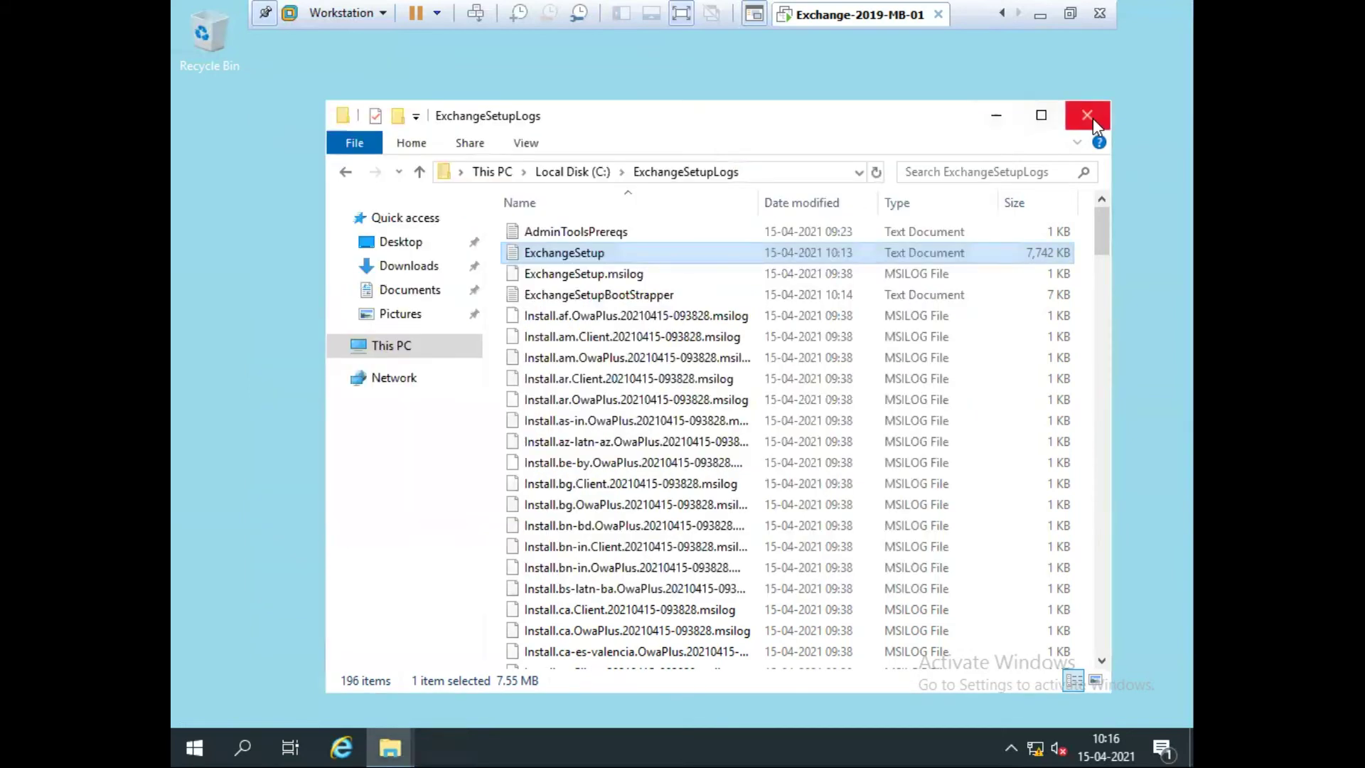
Step: Close both File Explorer windows and refresh the desktop
click(1095, 117)
click(1088, 117)
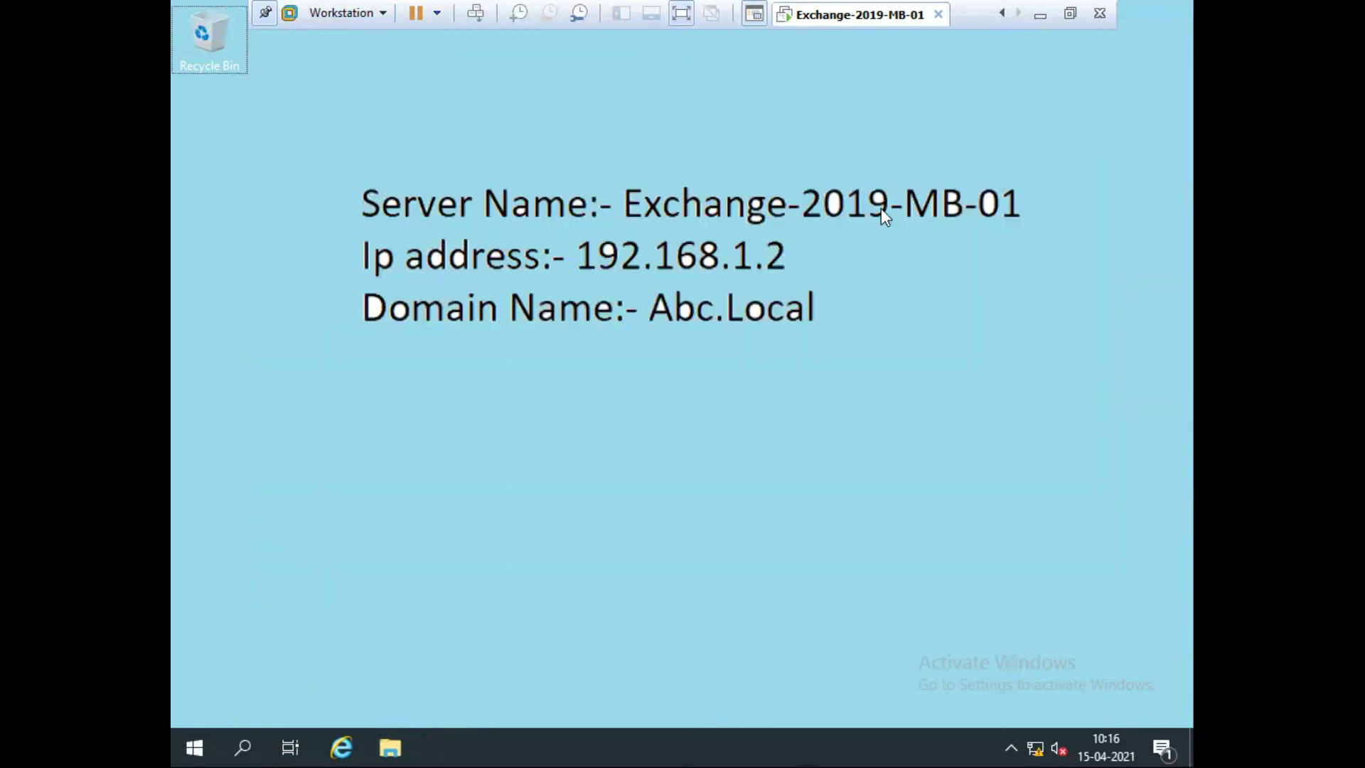
click(190, 743)
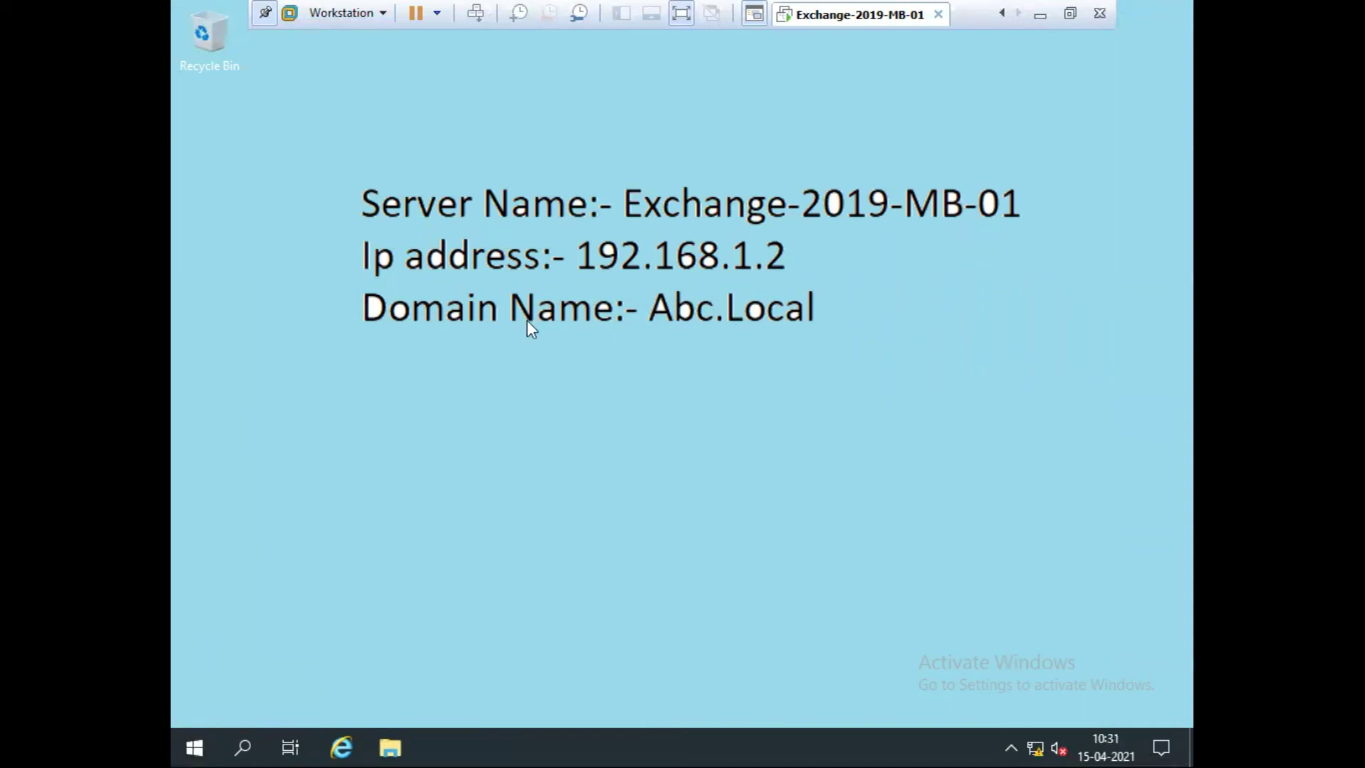
right_click(409, 124)
click(471, 178)
click(341, 745)
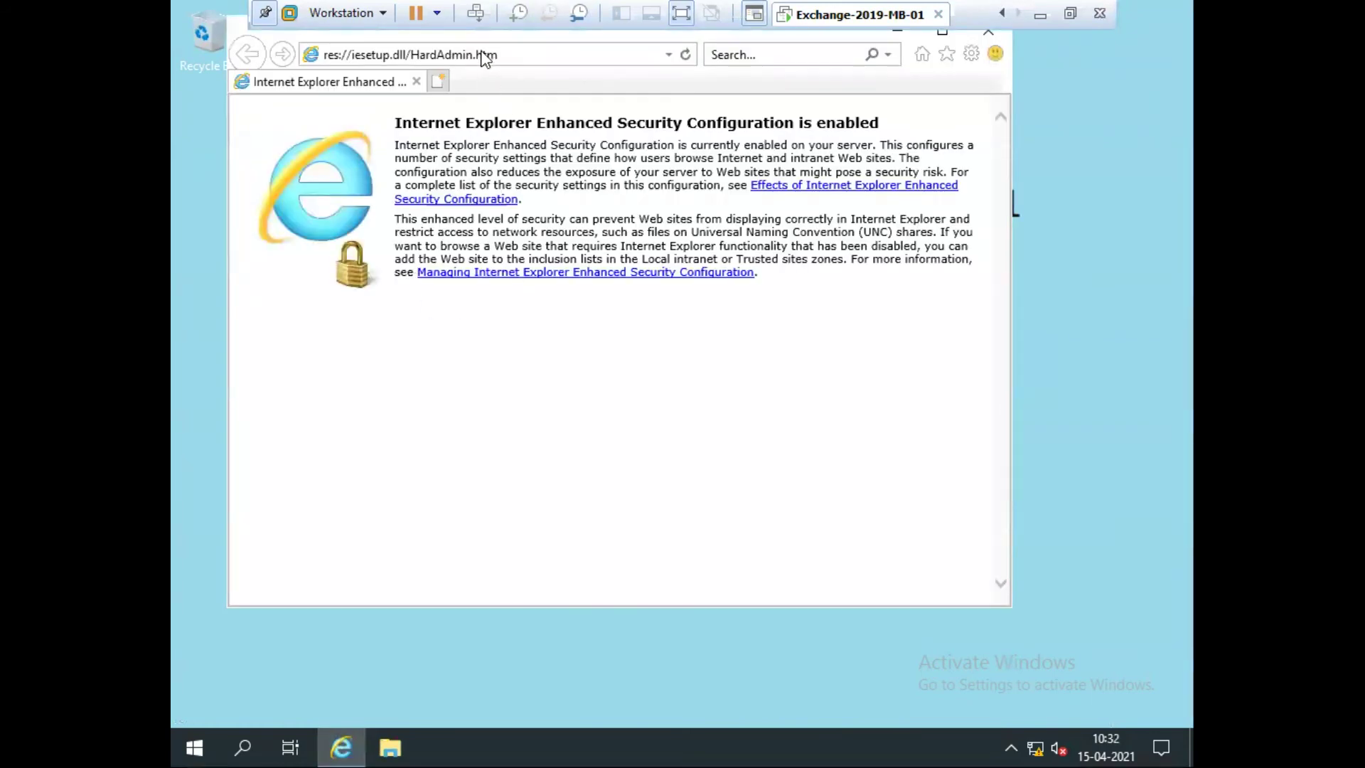
click(468, 55)
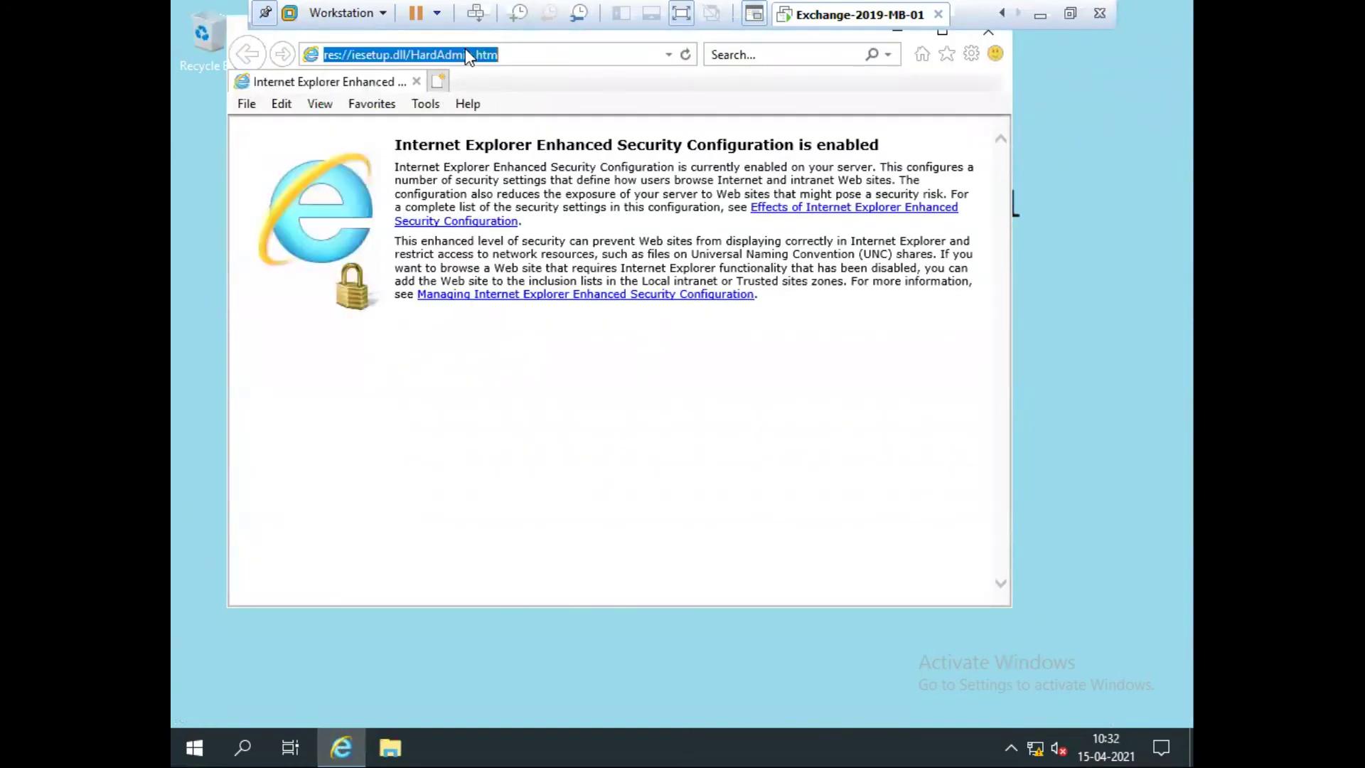
text(h)
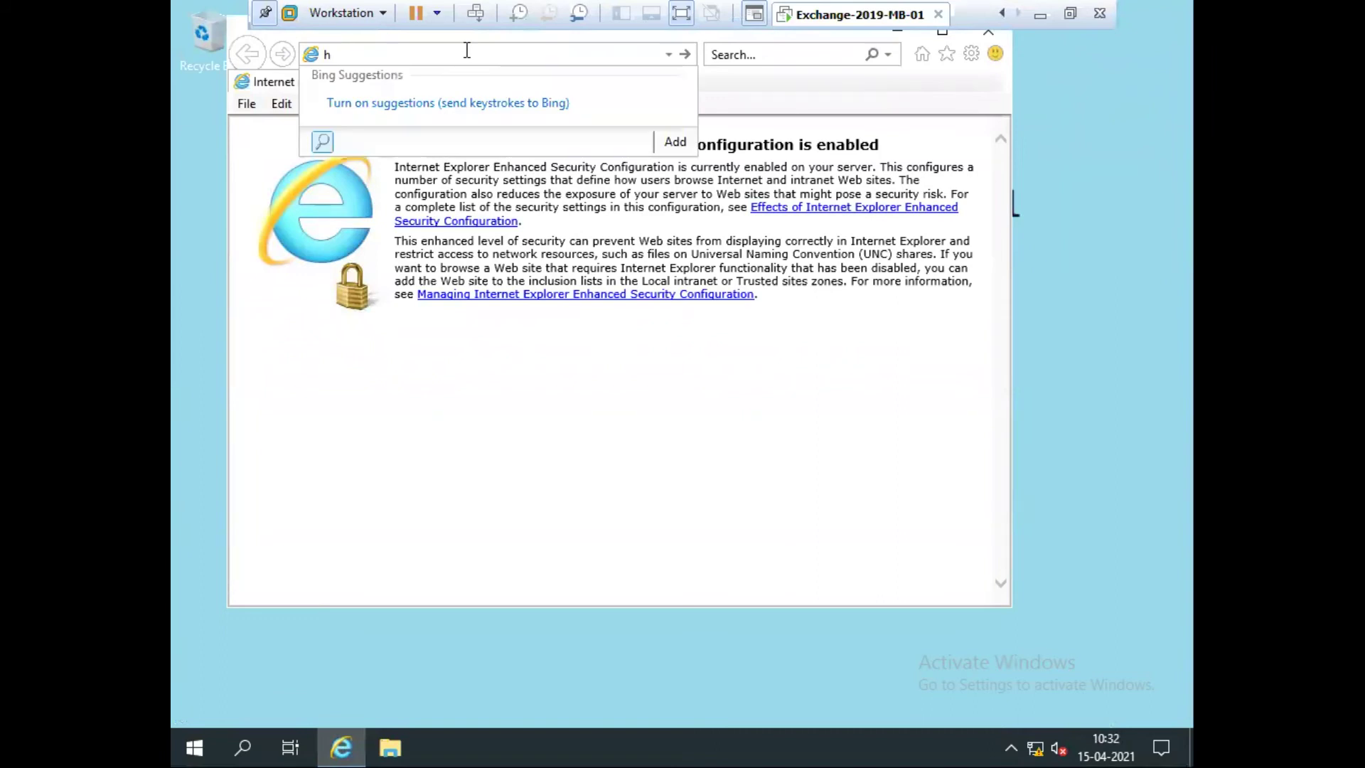
text(ttps://localhost/ecp)
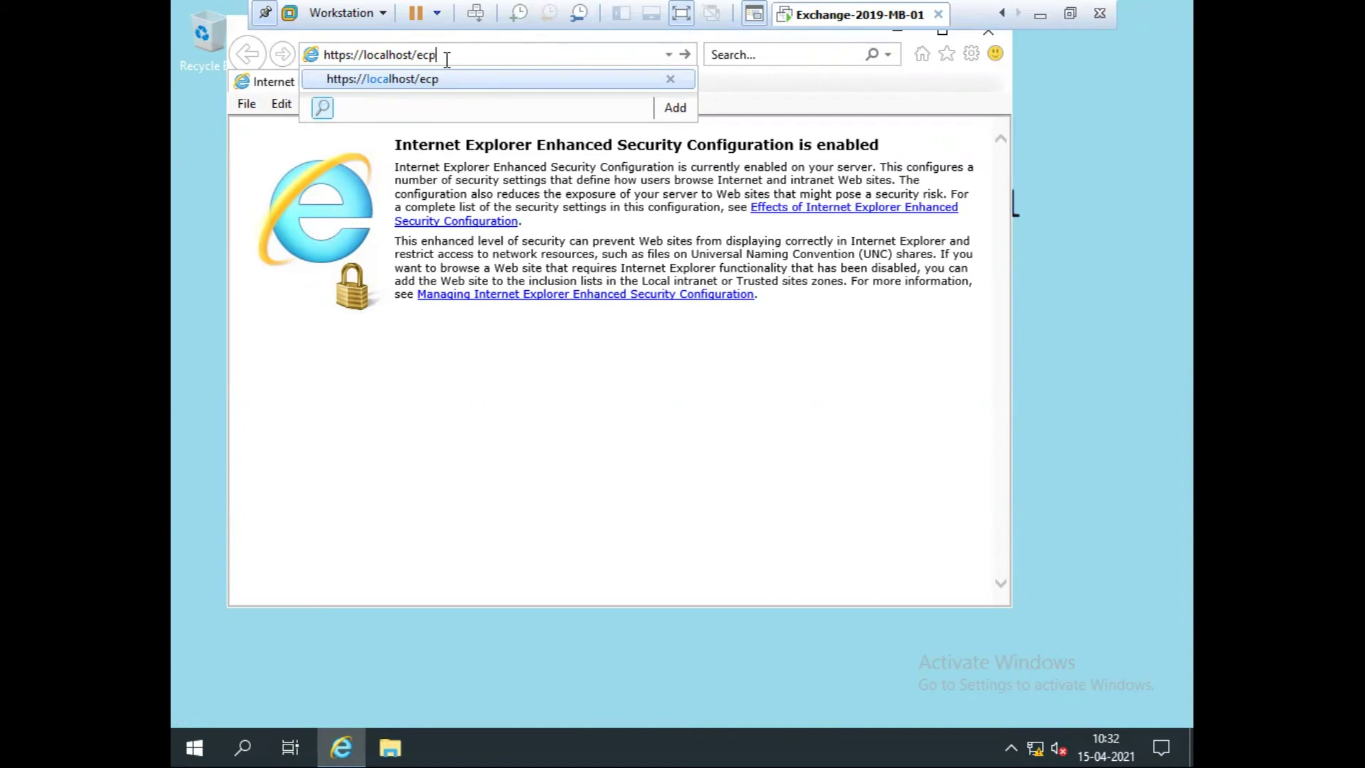
key(Return)
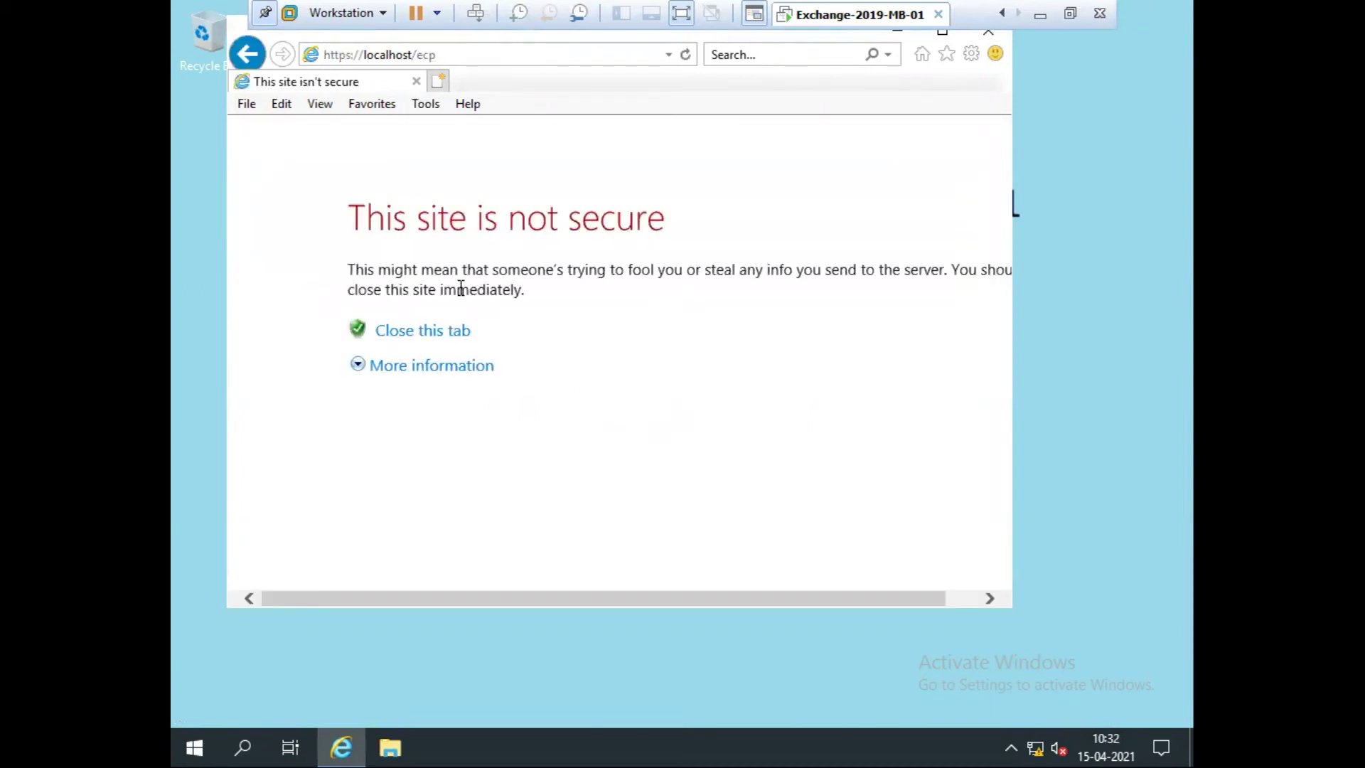
Step: Go past the certificate warning to the sign-in page and maximize the browser window
click(415, 370)
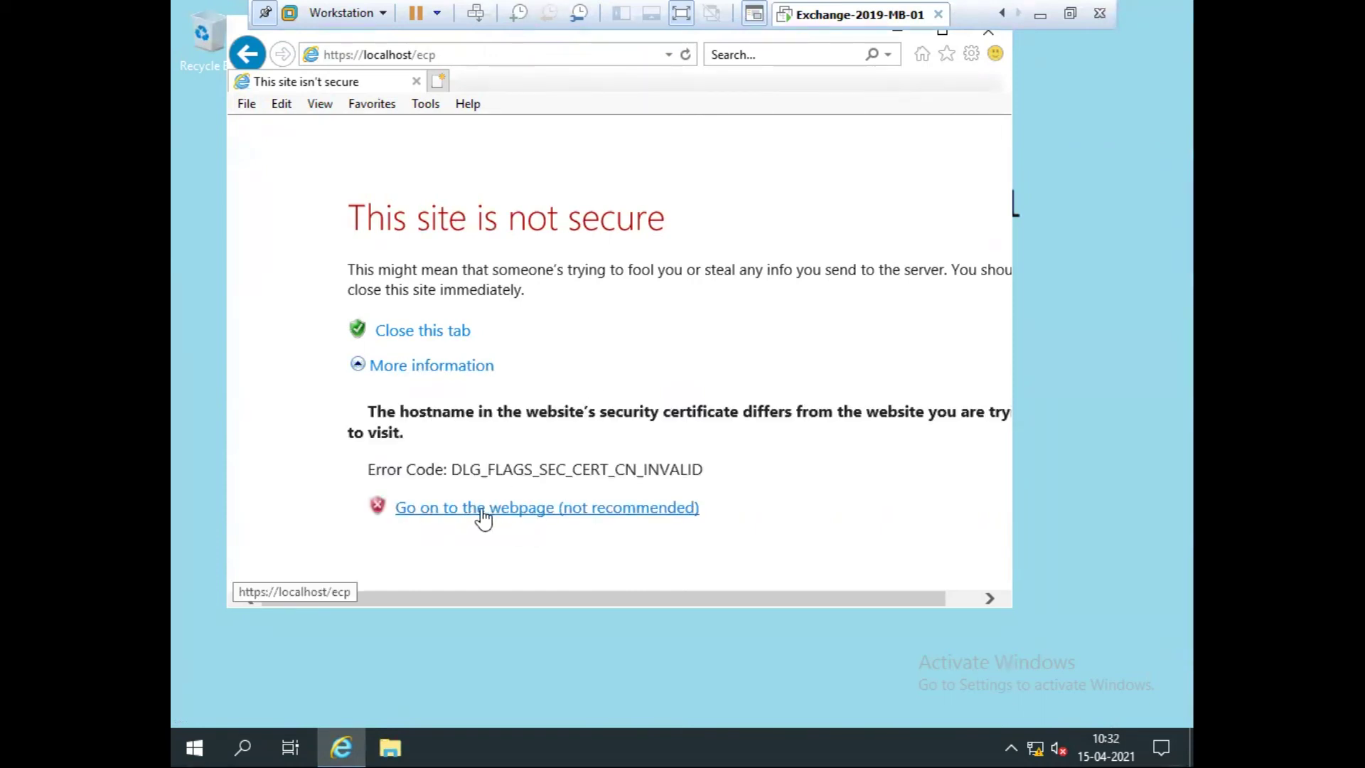
click(560, 509)
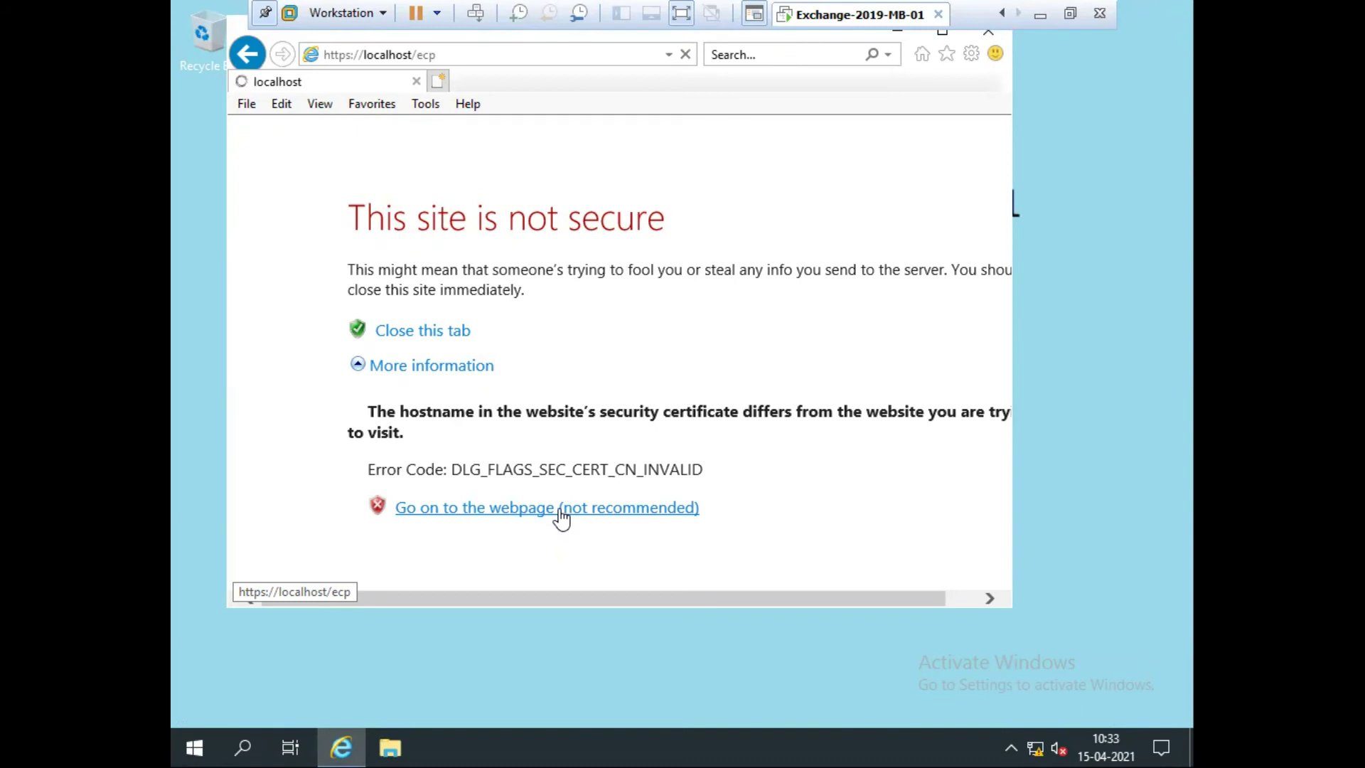
click(942, 31)
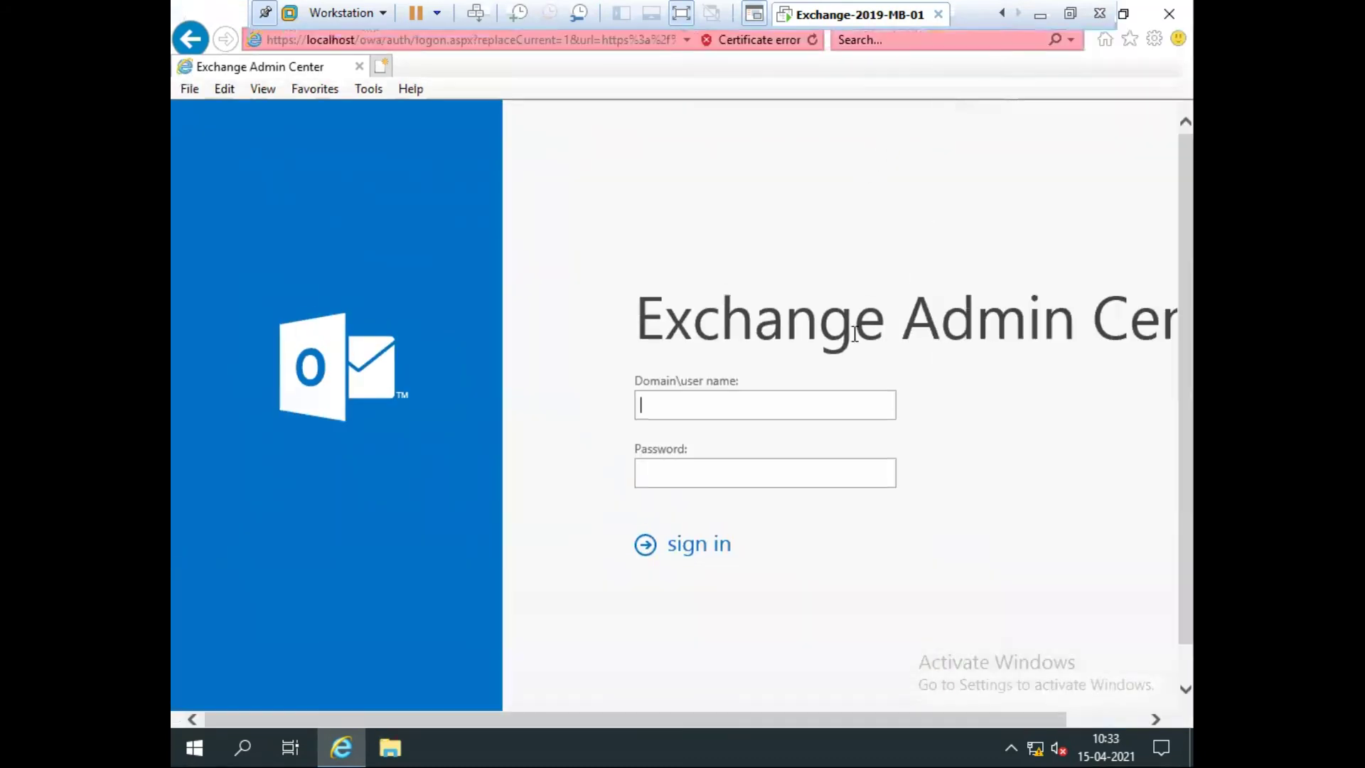
Step: Sign in with the administrator's domain account and password, choosing 'Not for this site' for password storage
mouse_move(724, 717)
mouse_down()
mouse_move(829, 728)
mouse_move(725, 725)
mouse_up()
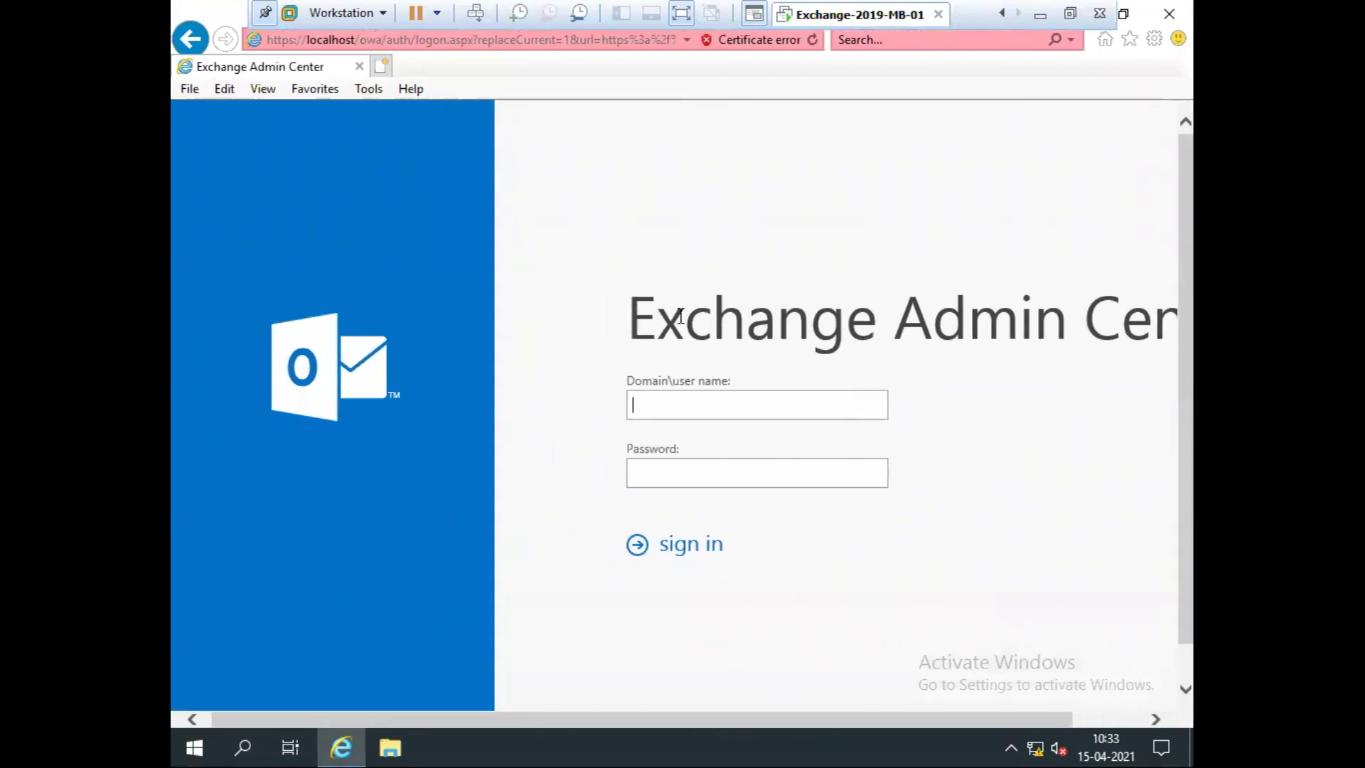
key(Tab)
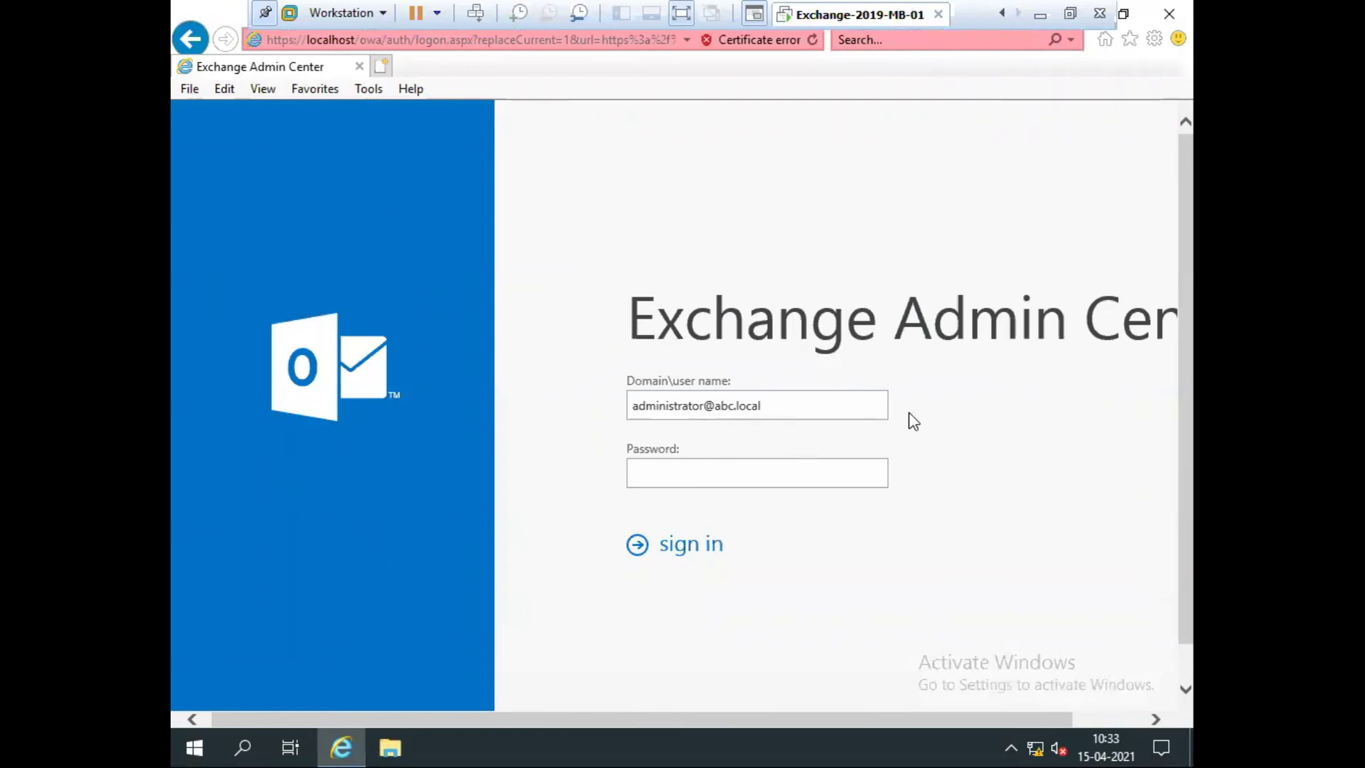
text(*******)
key(Return)
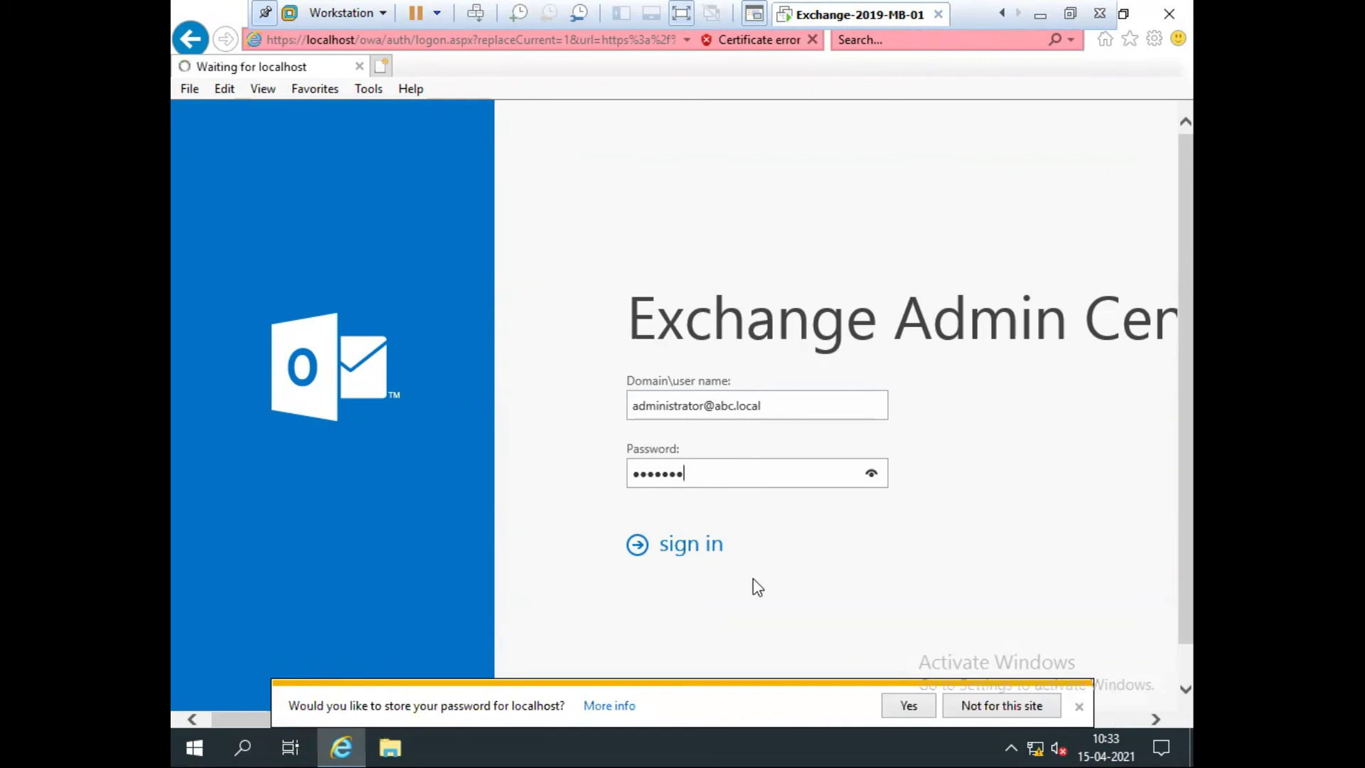
click(962, 706)
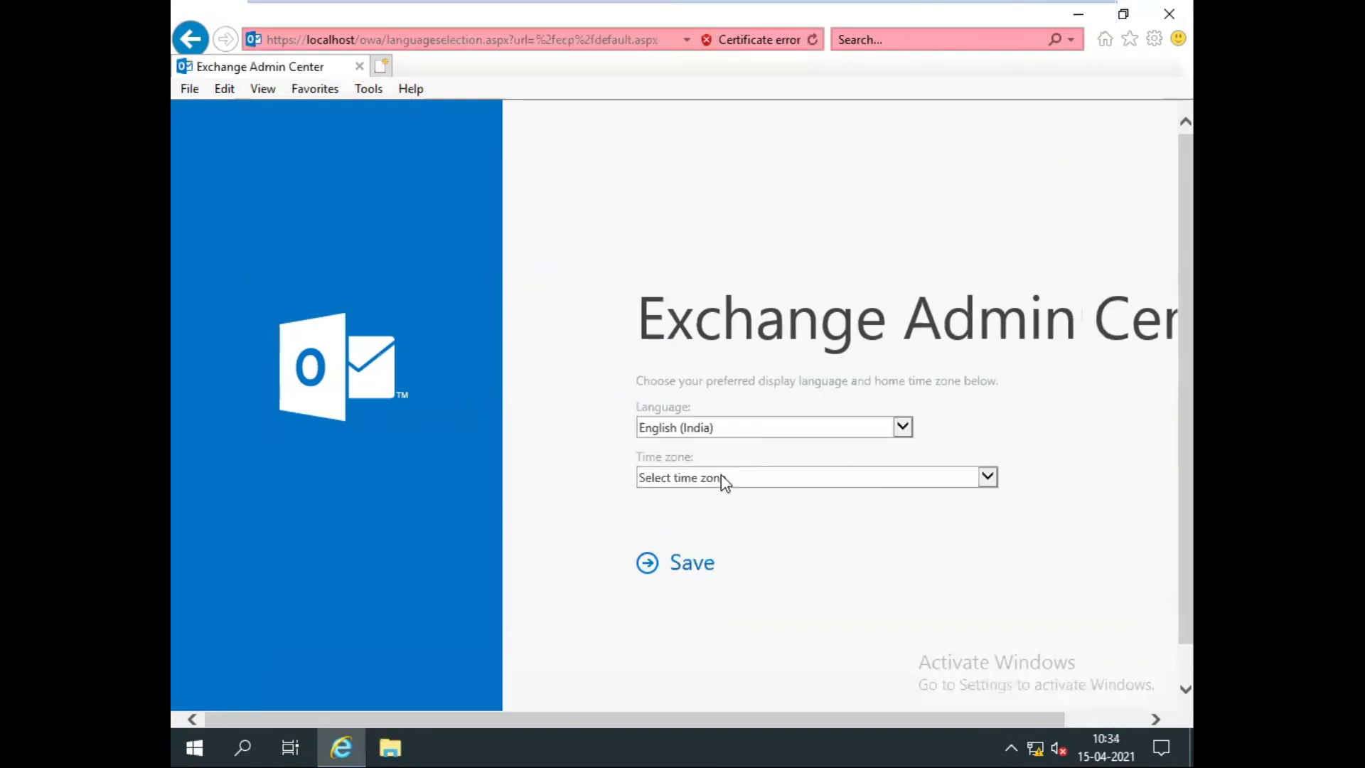
Step: Set the time zone to (UTC+05:30) Sri Jayawardenepura, keep English (India), and save
click(721, 476)
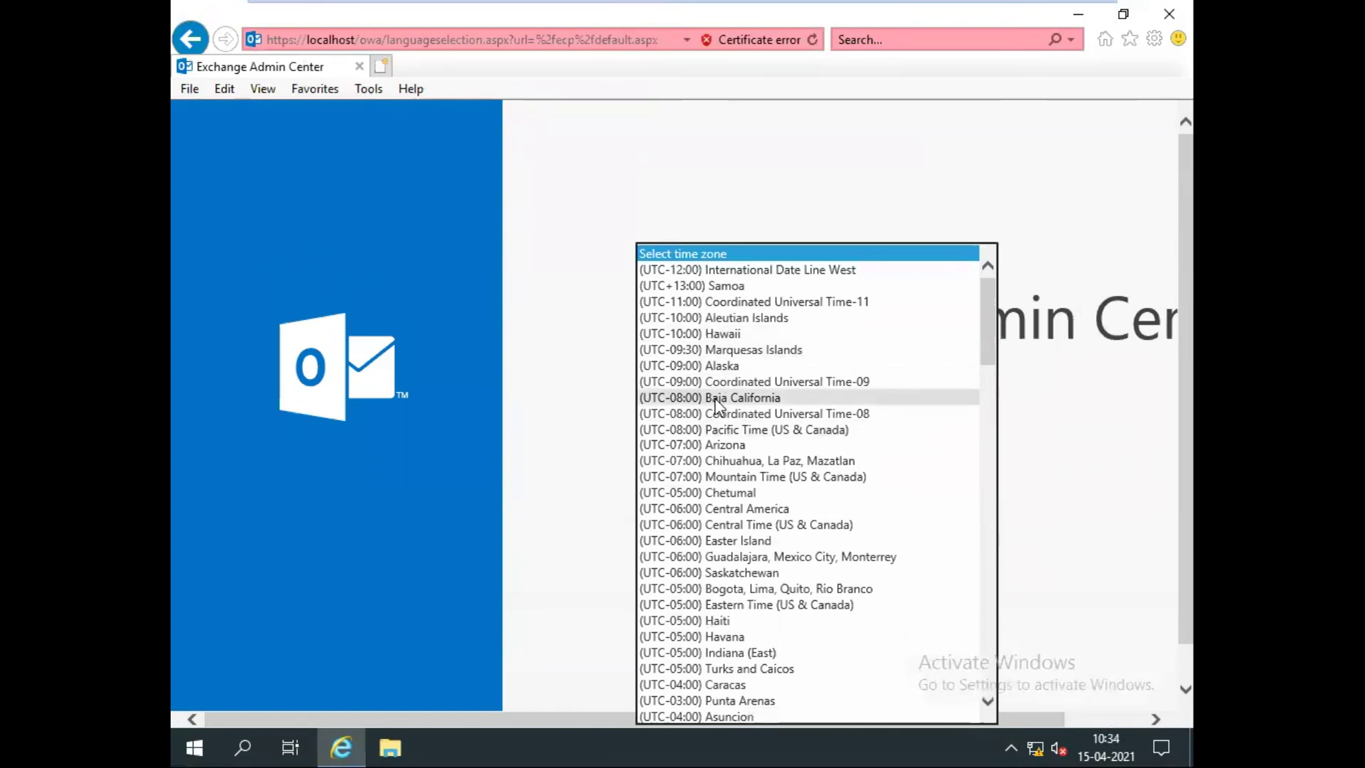
scroll(718, 404, down, 1)
scroll(717, 404, up, 1)
scroll(717, 404, down, 20)
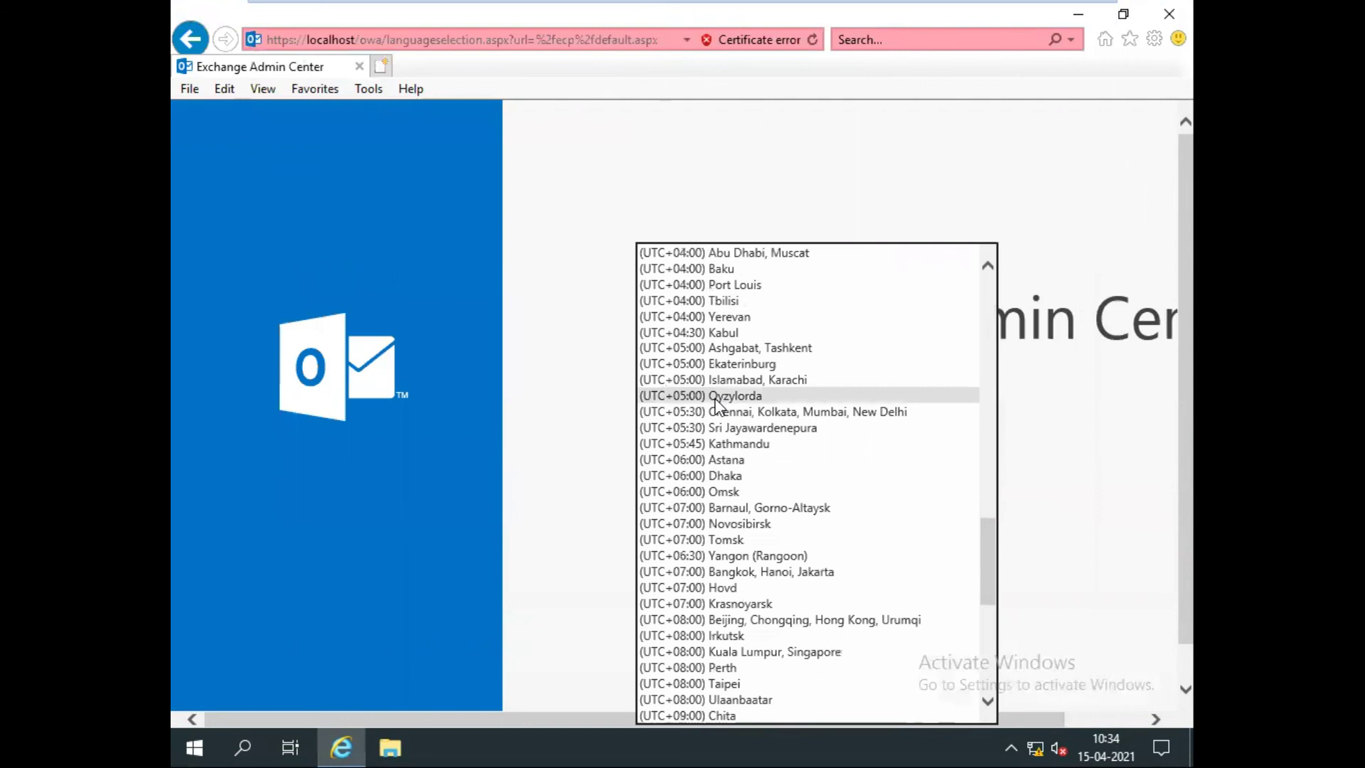
click(721, 428)
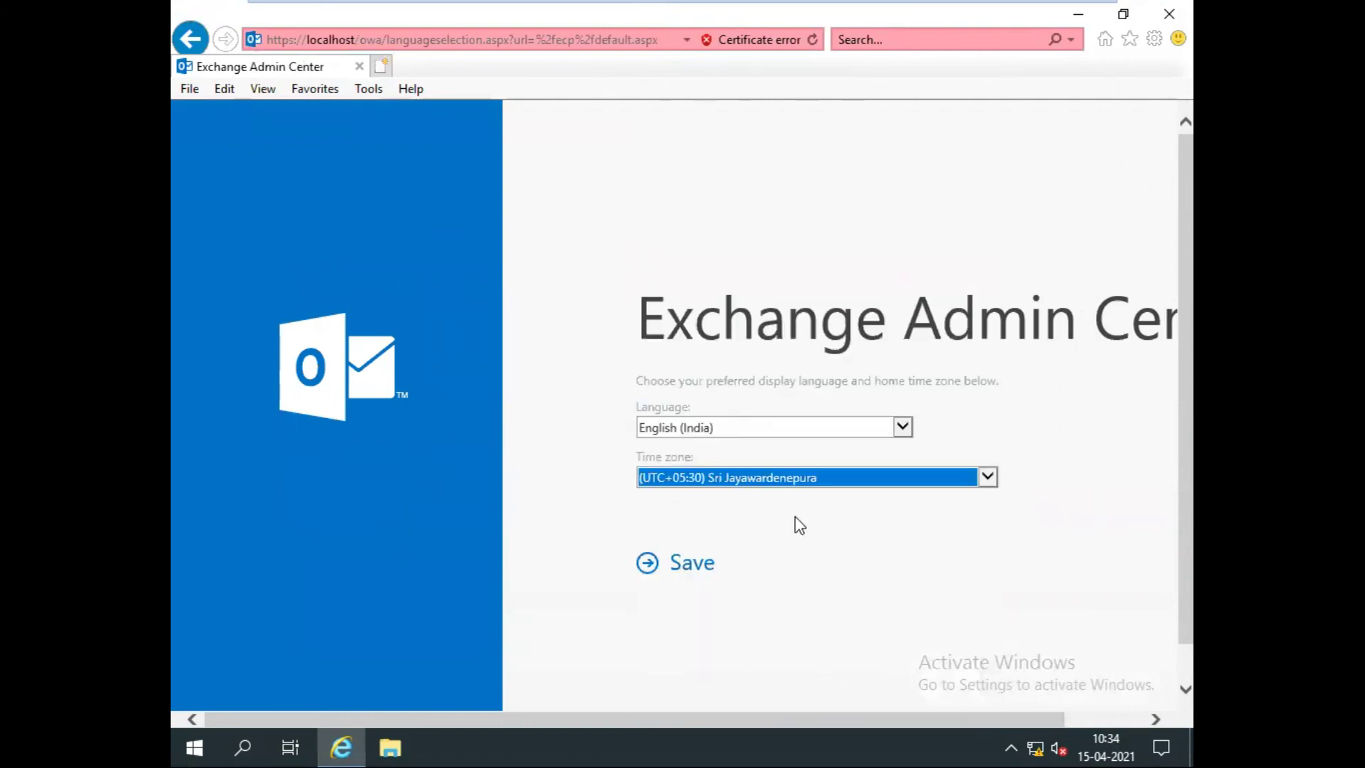
click(682, 566)
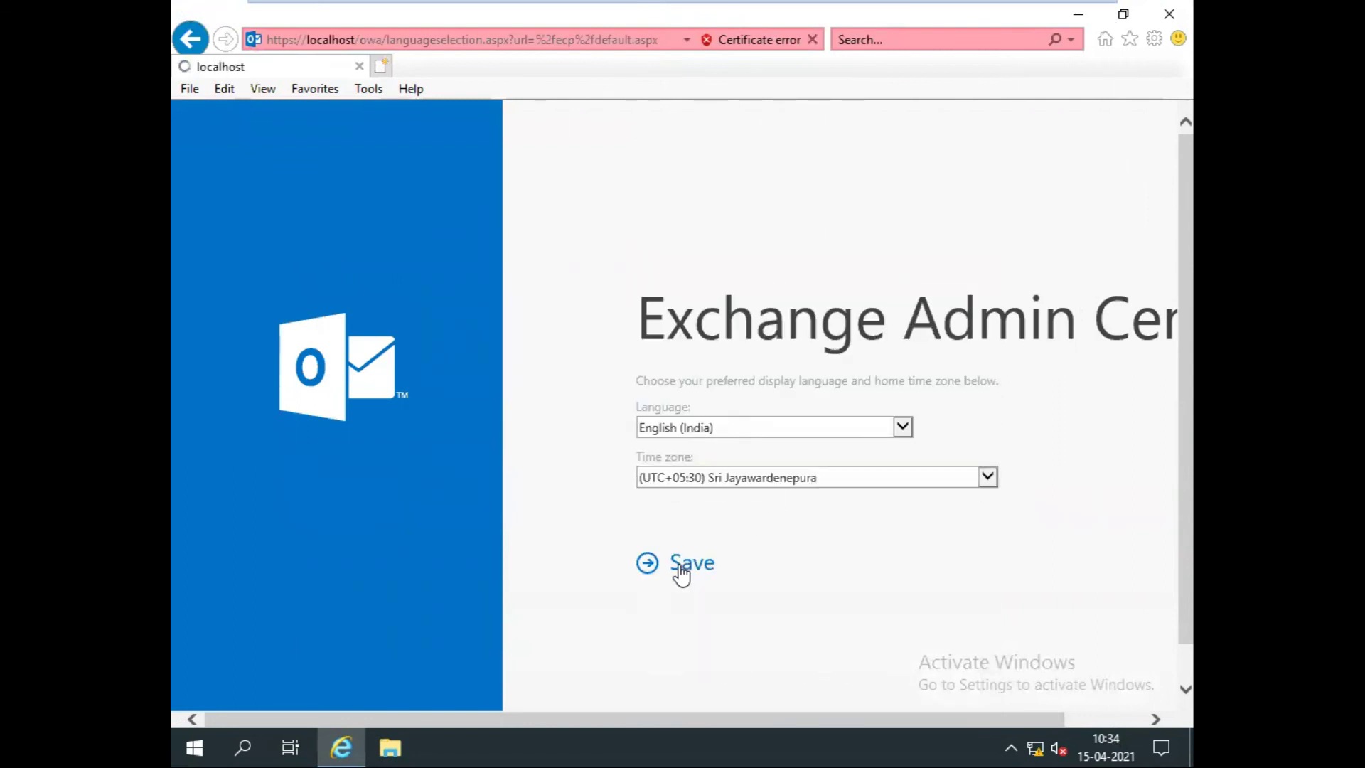
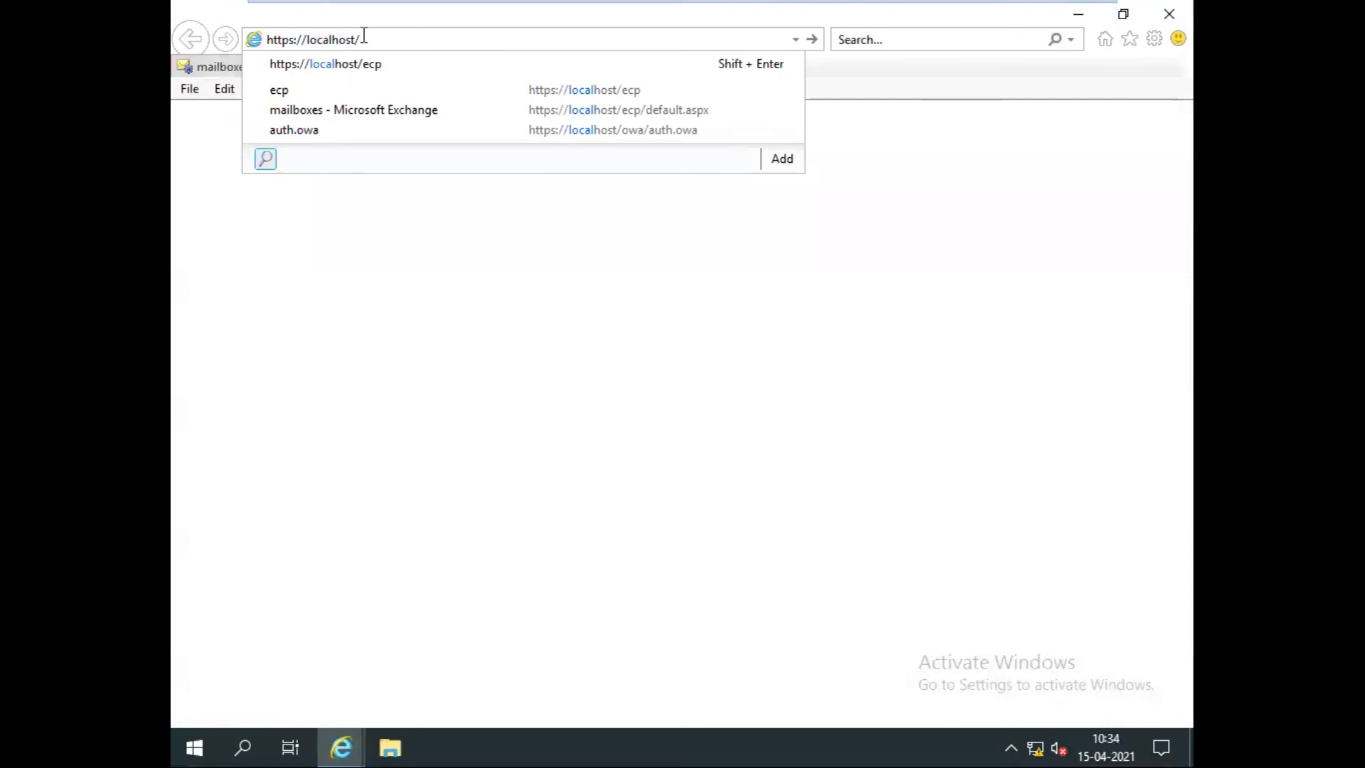
text(/)
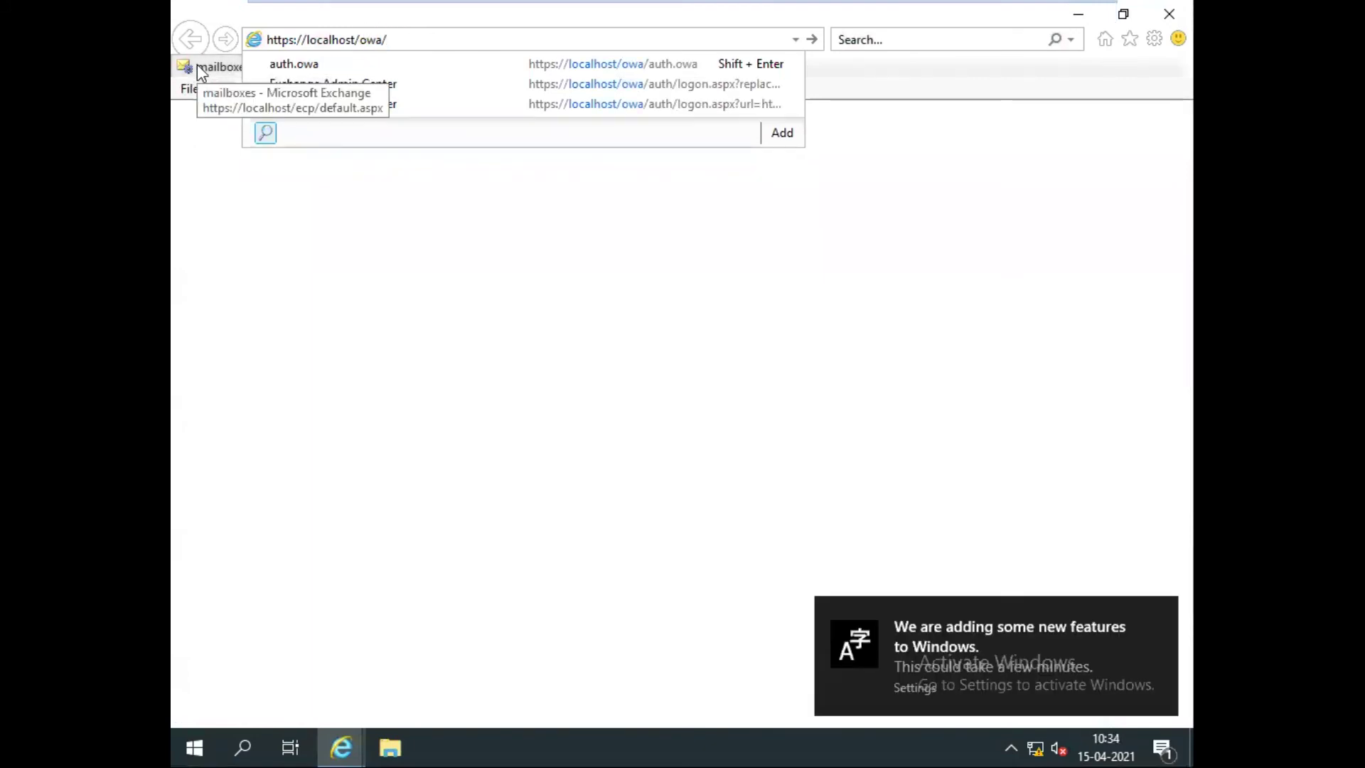
click(204, 67)
click(1160, 616)
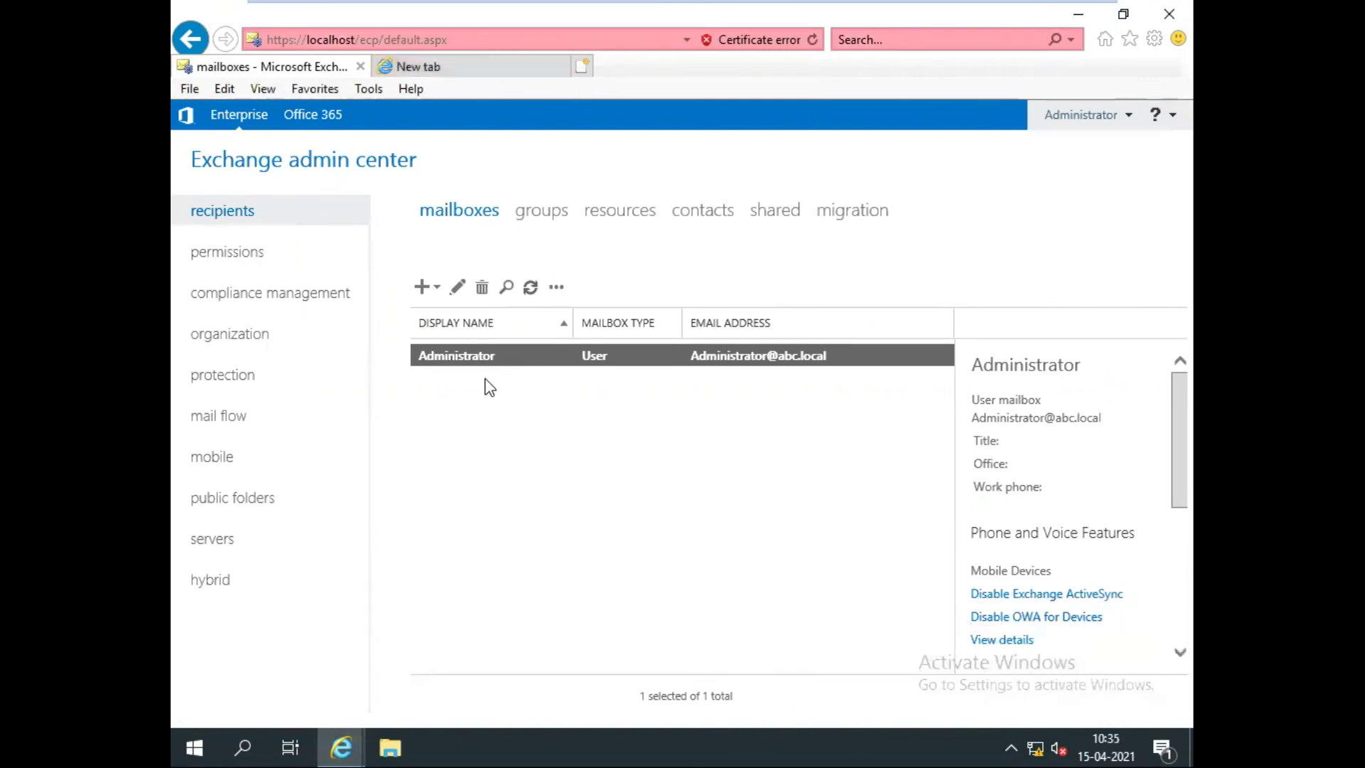
click(441, 69)
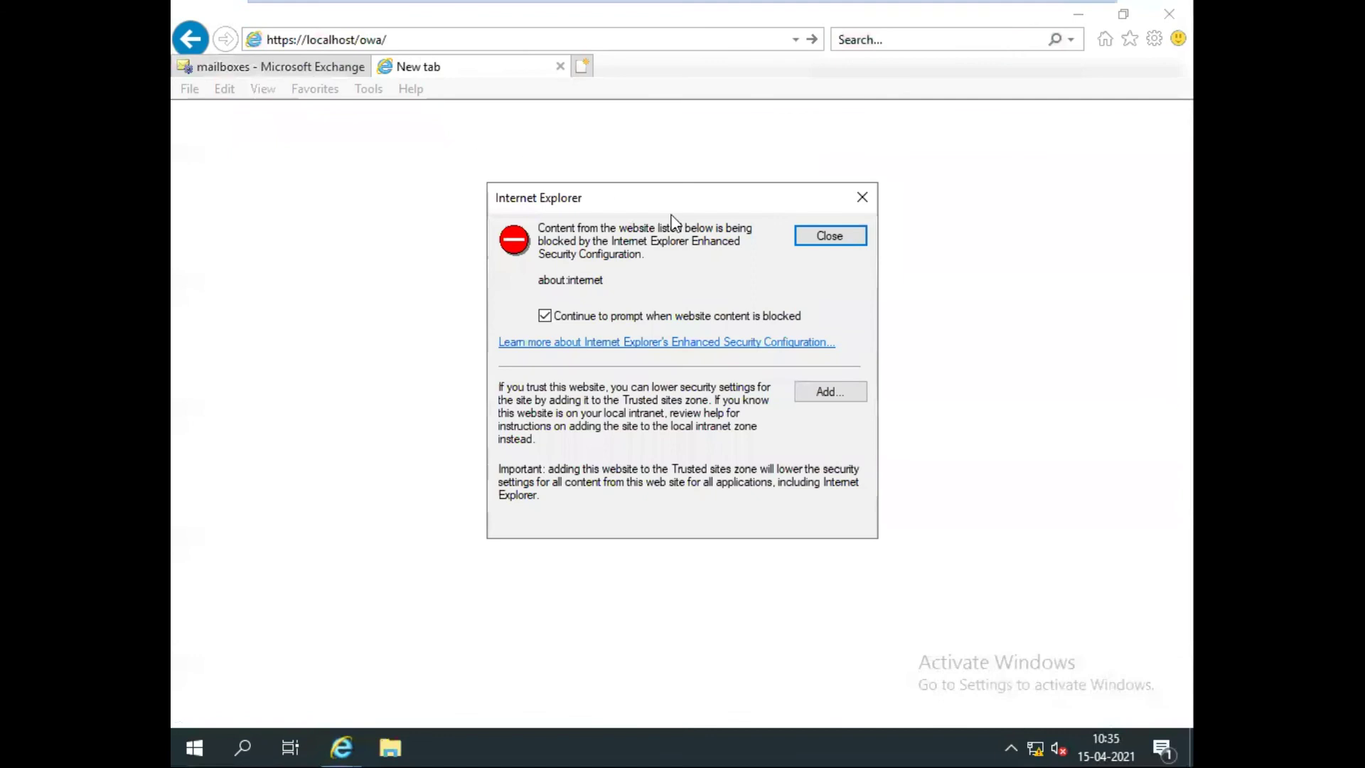
click(862, 197)
click(400, 39)
click(403, 39)
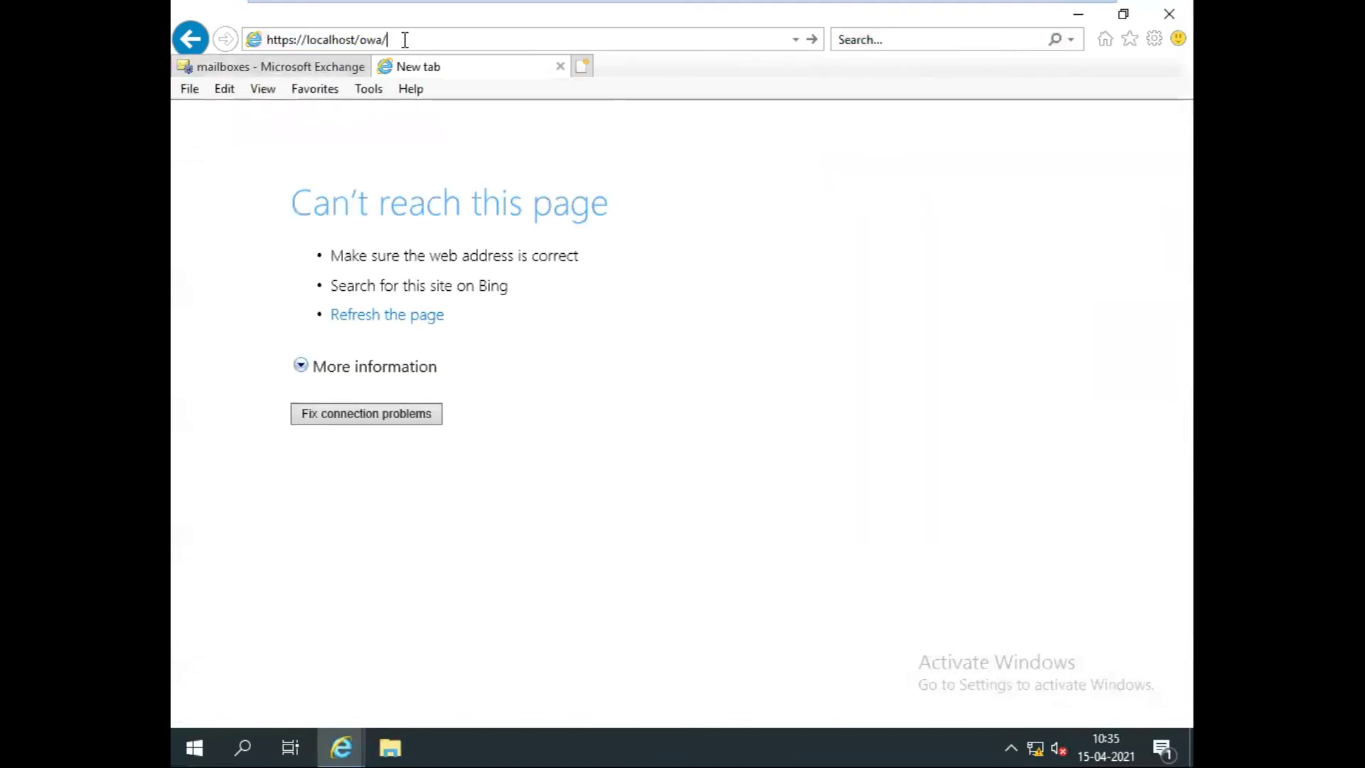
key(Return)
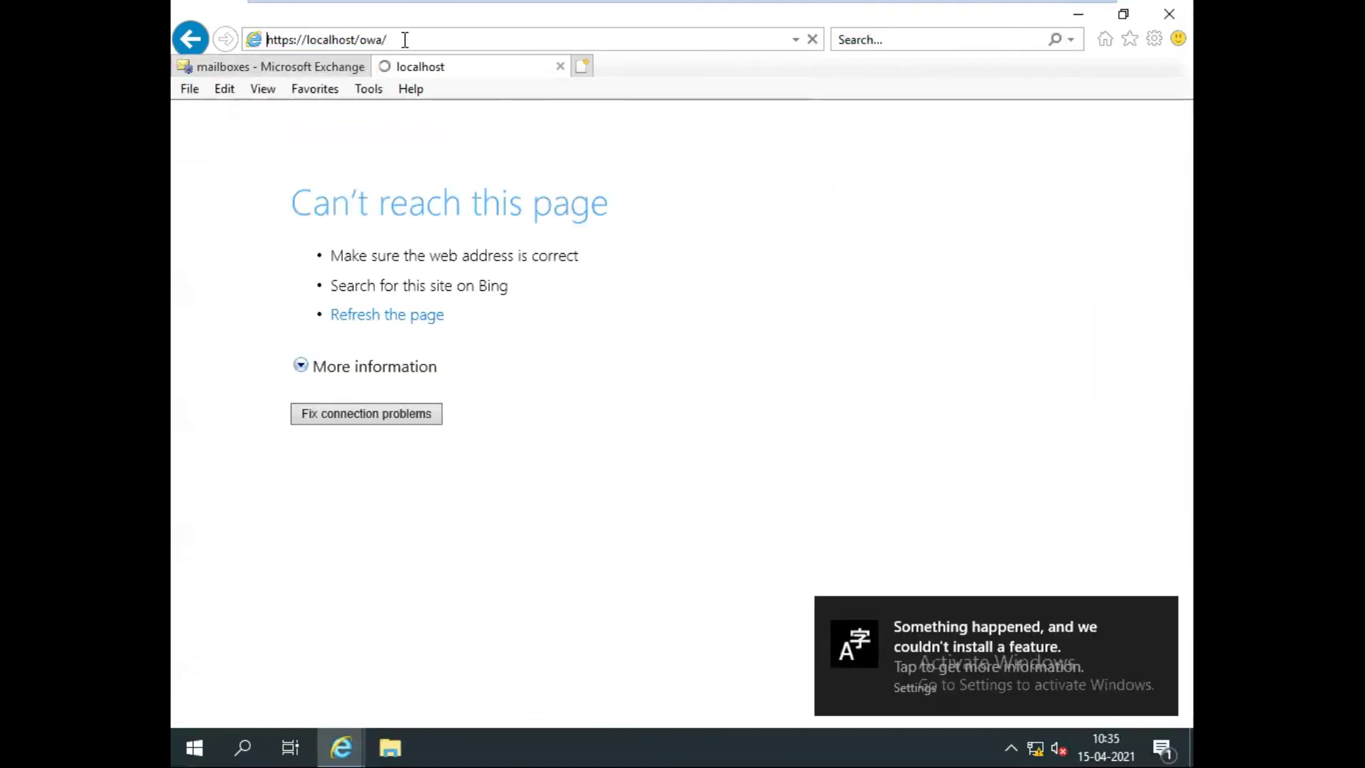
click(1158, 612)
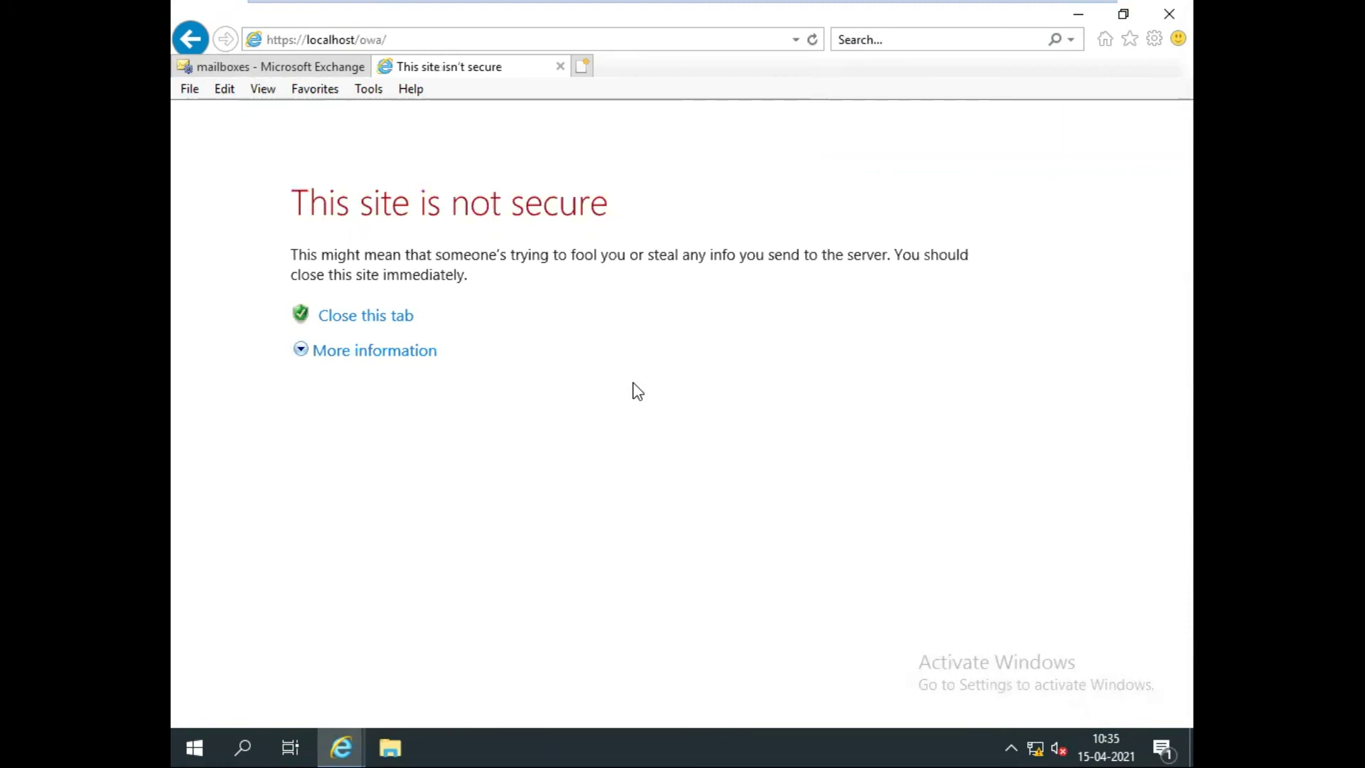
Step: Bypass the certificate warning and confirm the Administrator account is signed in
click(359, 353)
click(437, 495)
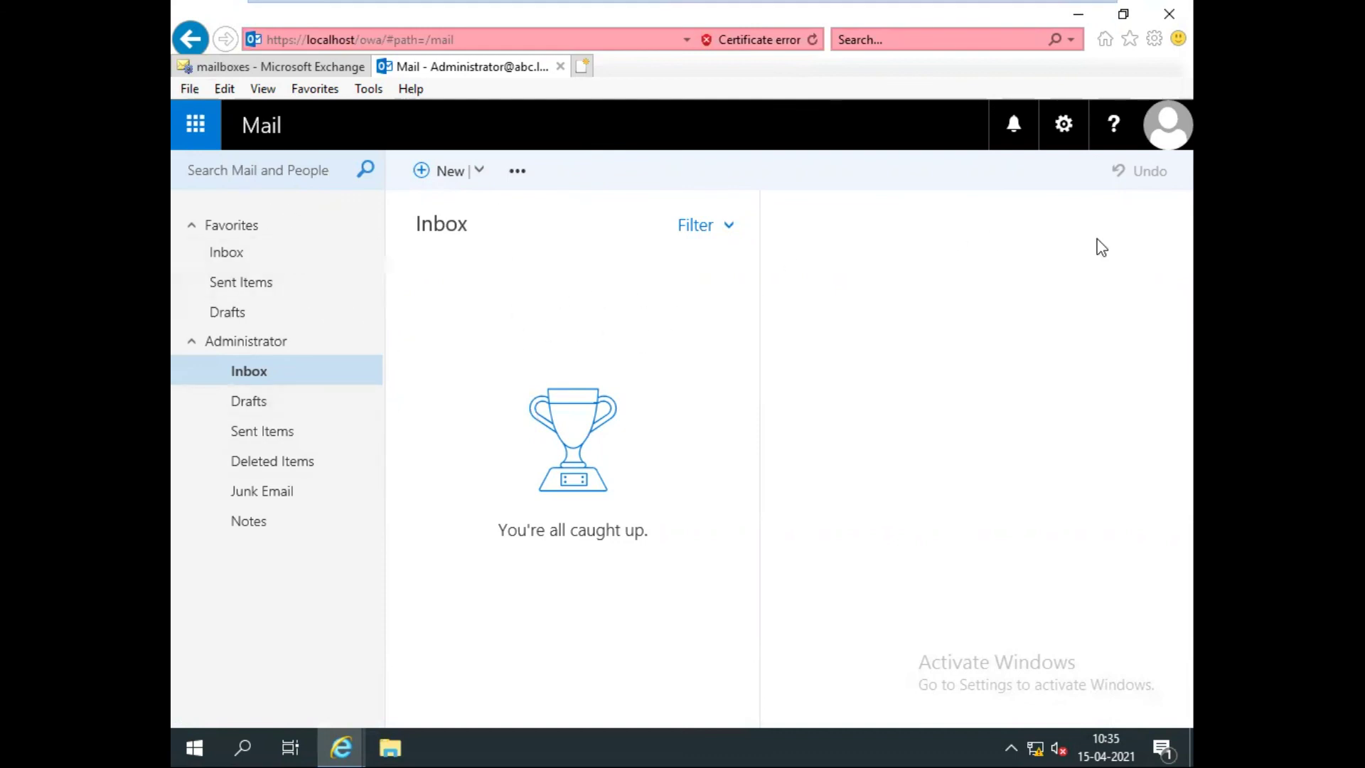
click(1166, 135)
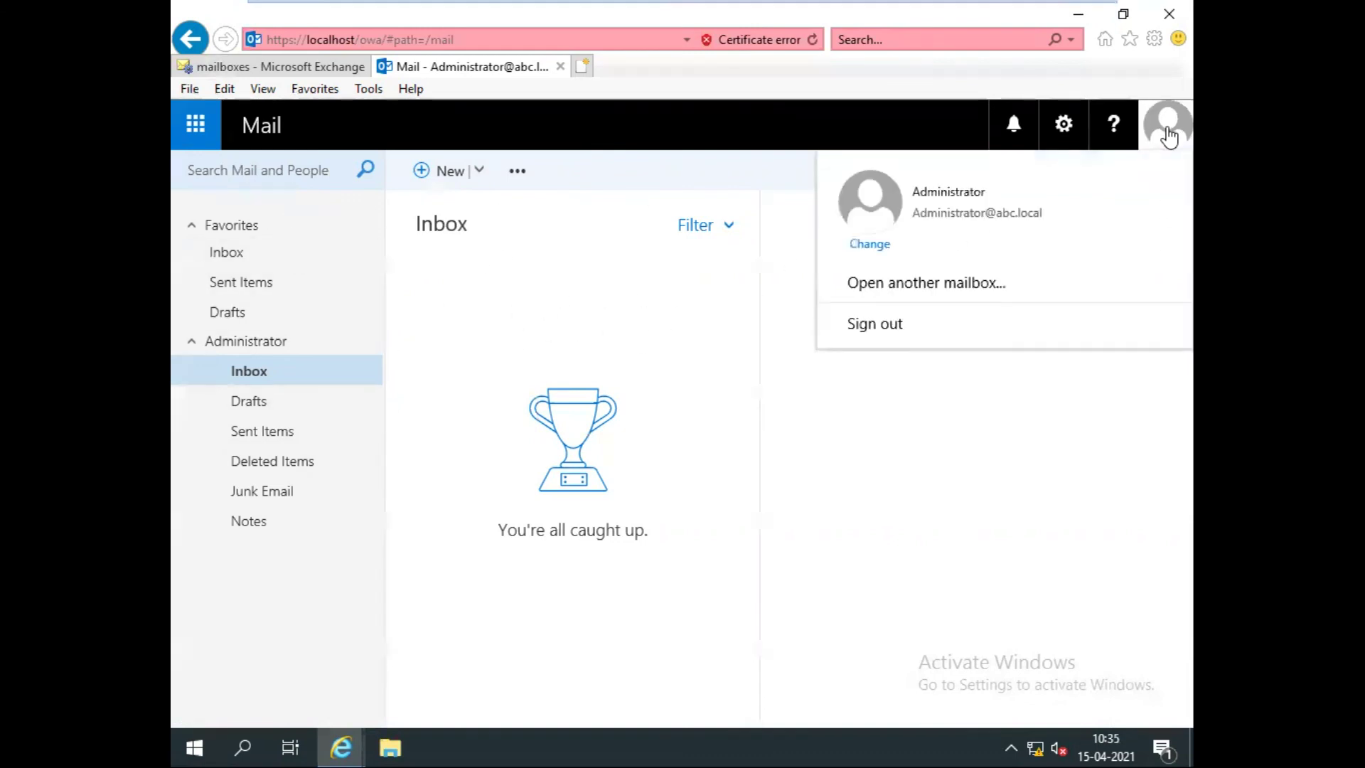
click(933, 411)
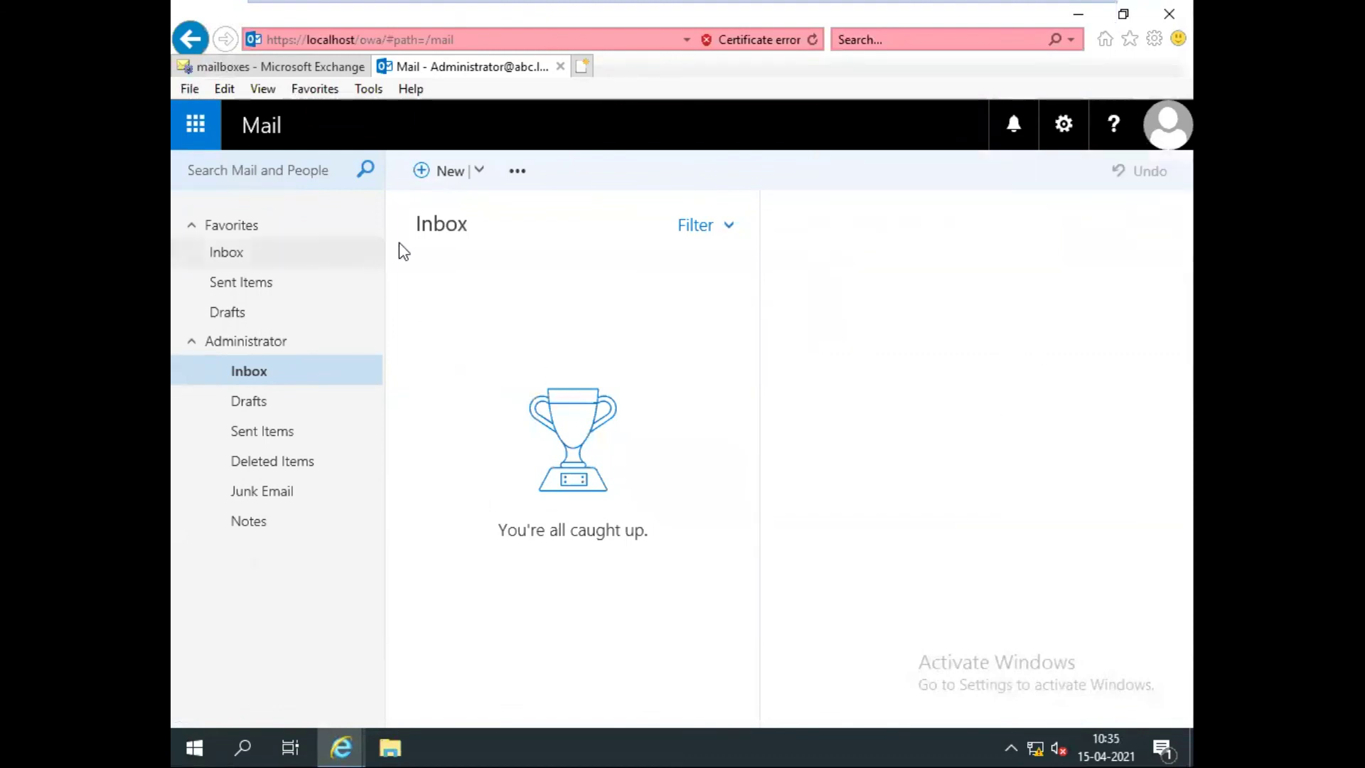
Step: Send a new email to admin (Administrator) reading 'Test Mail' in subject and body
click(437, 178)
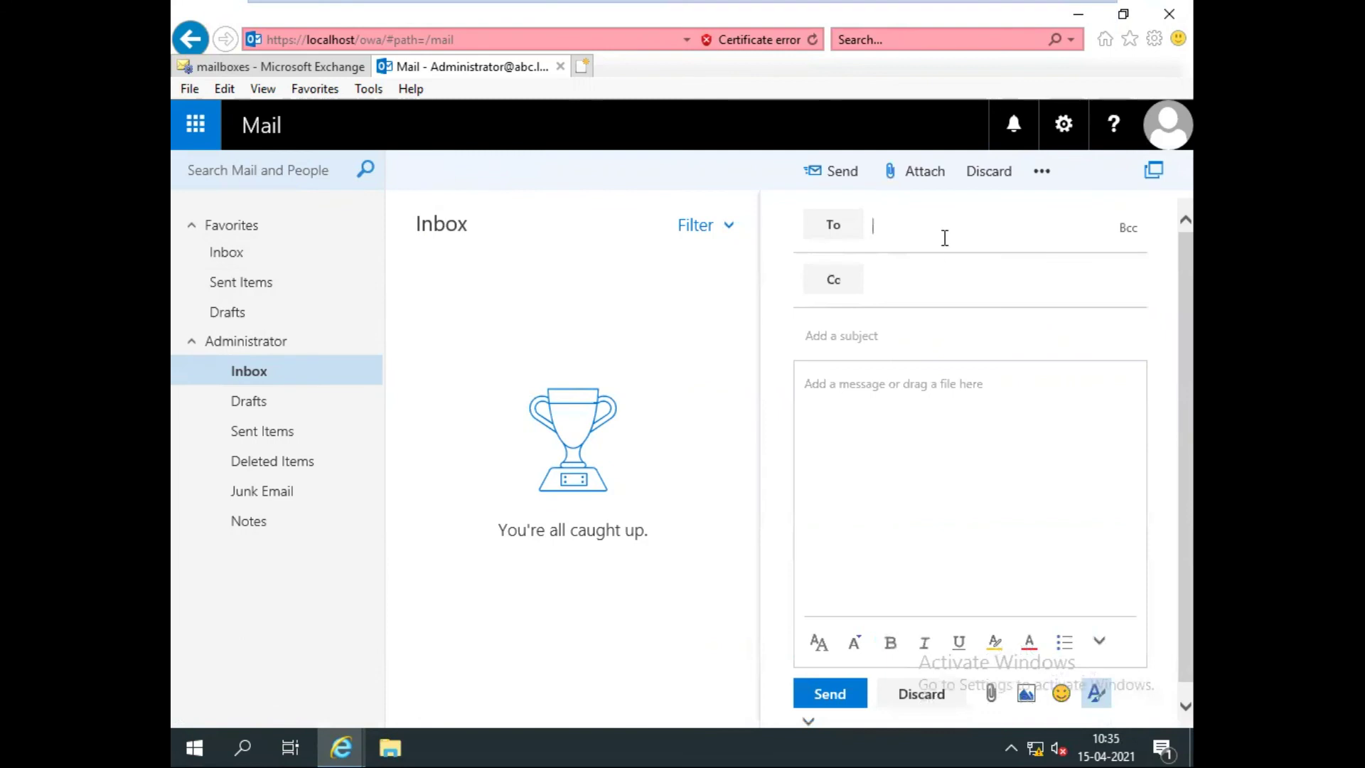
text(admin)
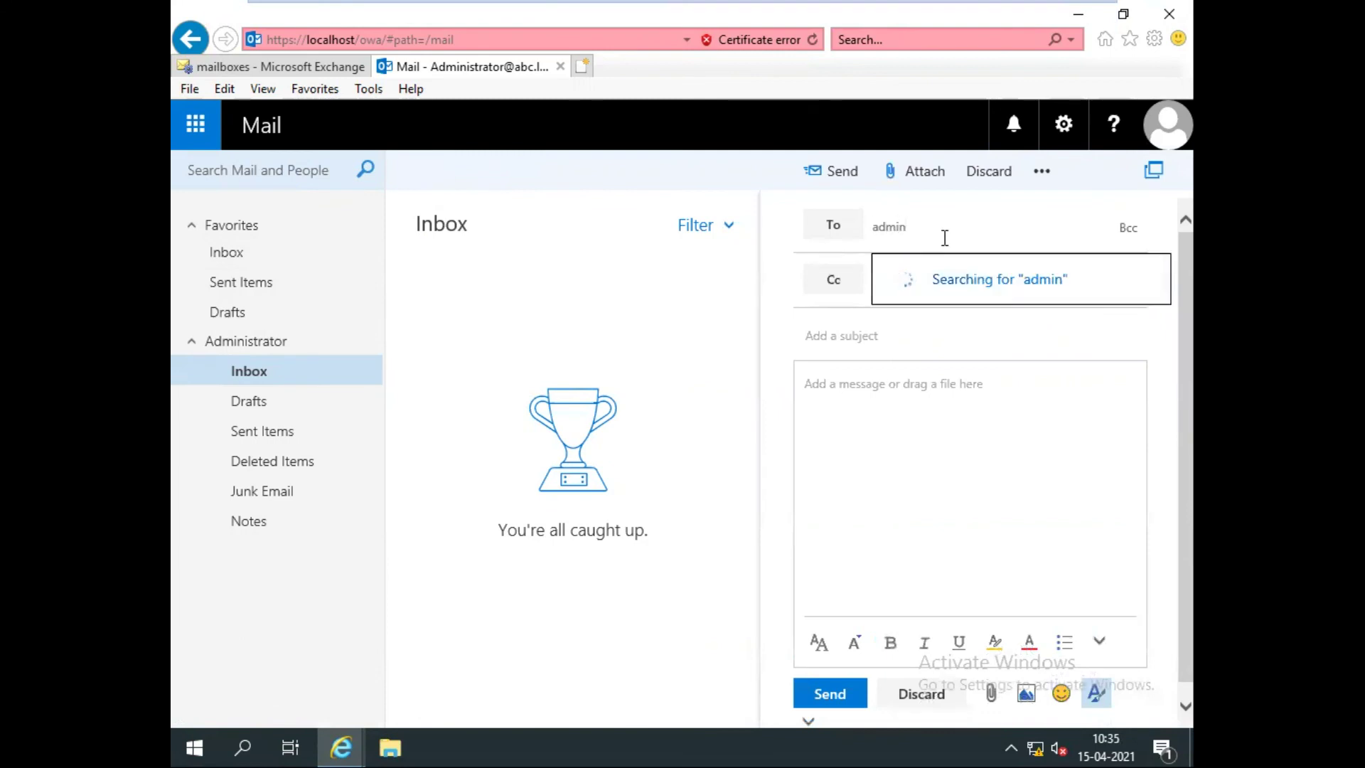
key(Return)
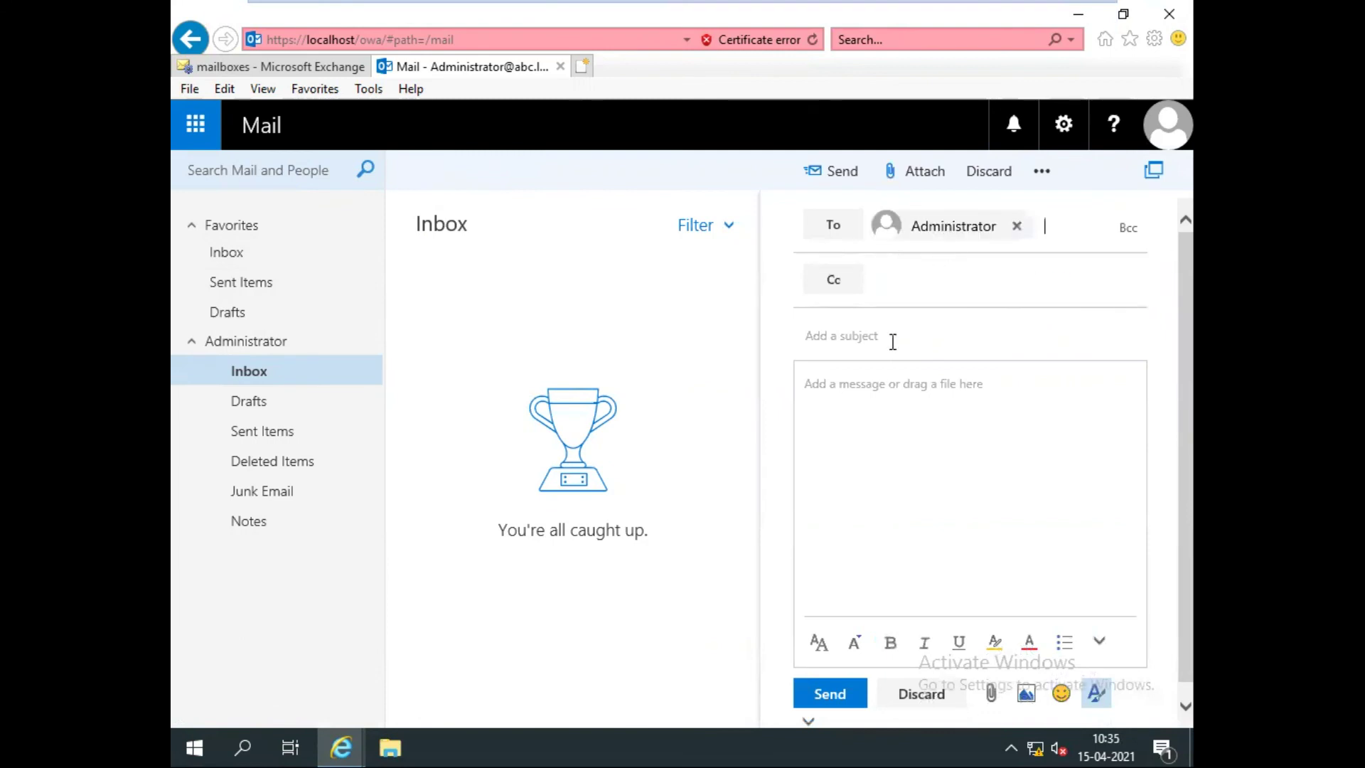
click(859, 375)
text(Test Mail)
click(873, 331)
text(Test Mail)
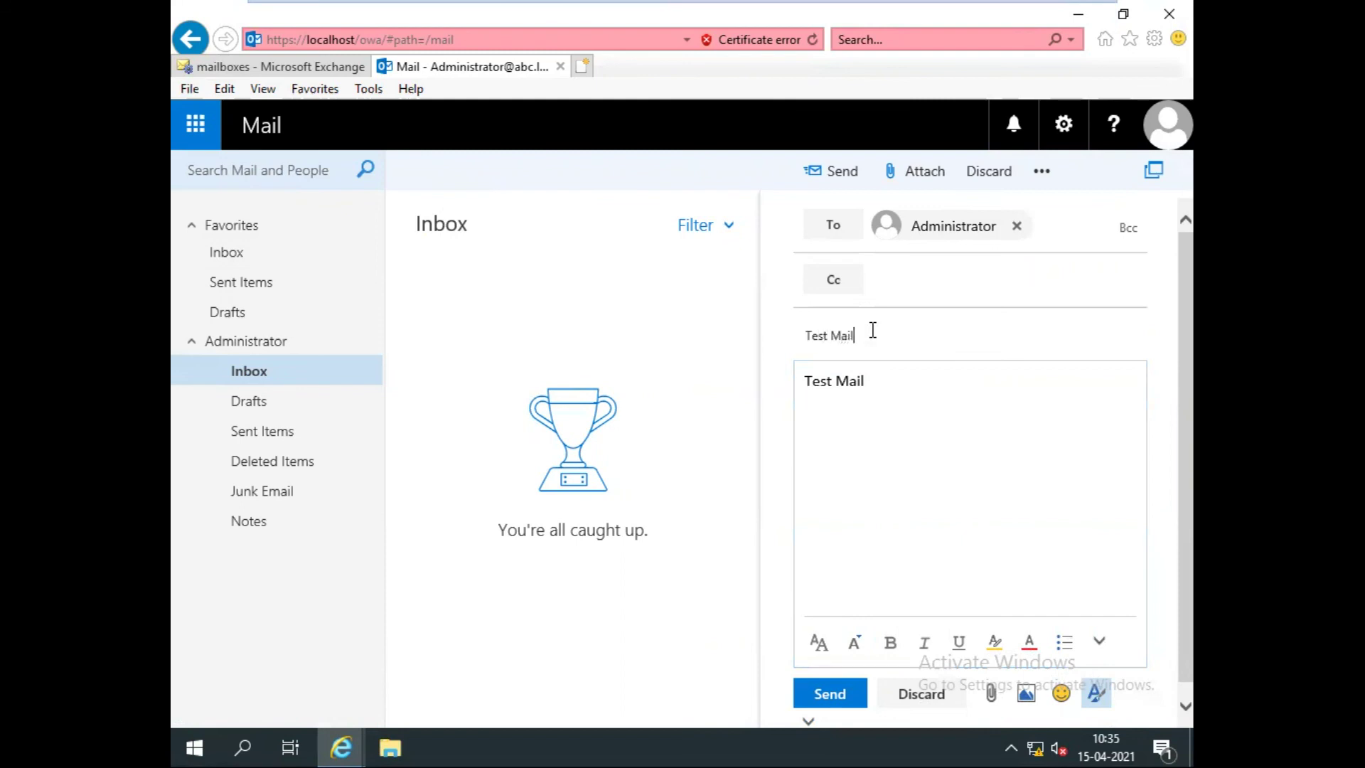
click(828, 693)
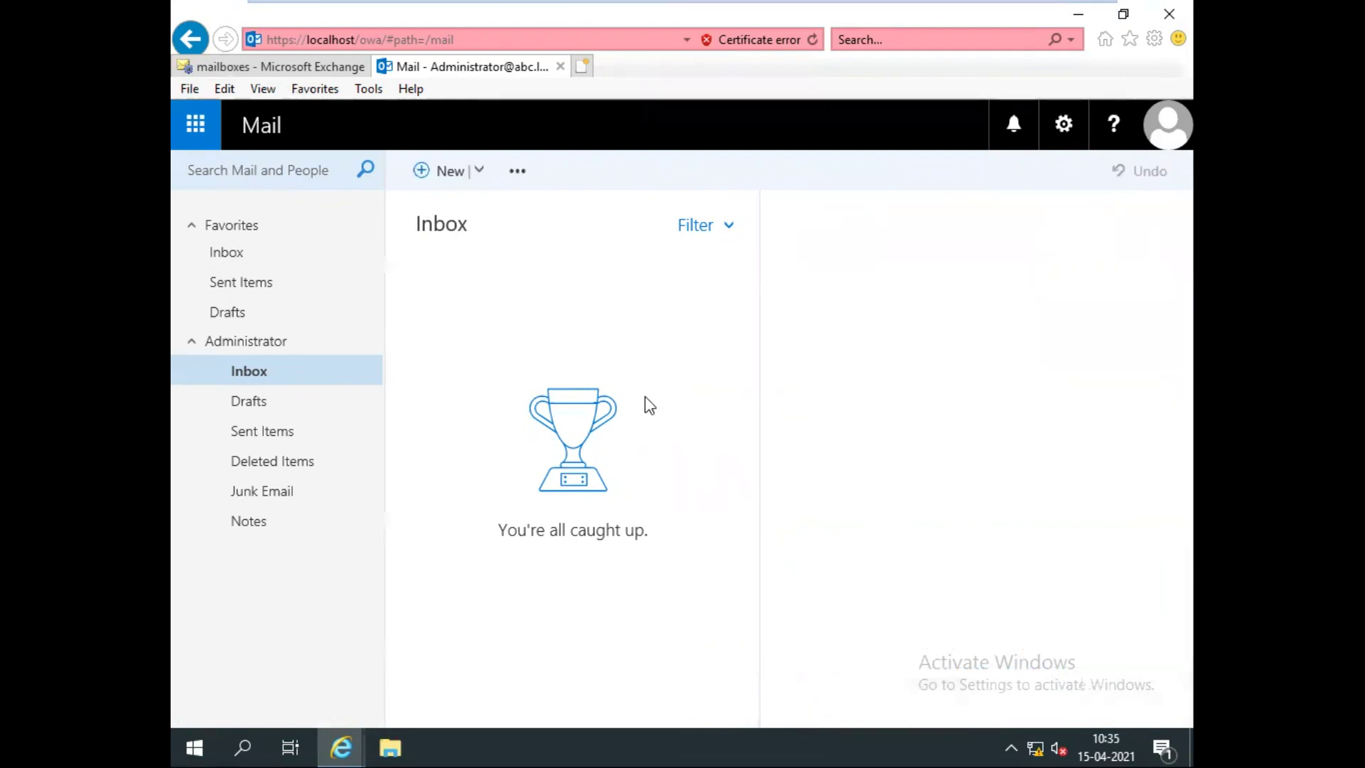
Step: Open the received 'Test Mail' in the Inbox, then return to the 'mailboxes - Microsoft Exchange' tab
click(435, 297)
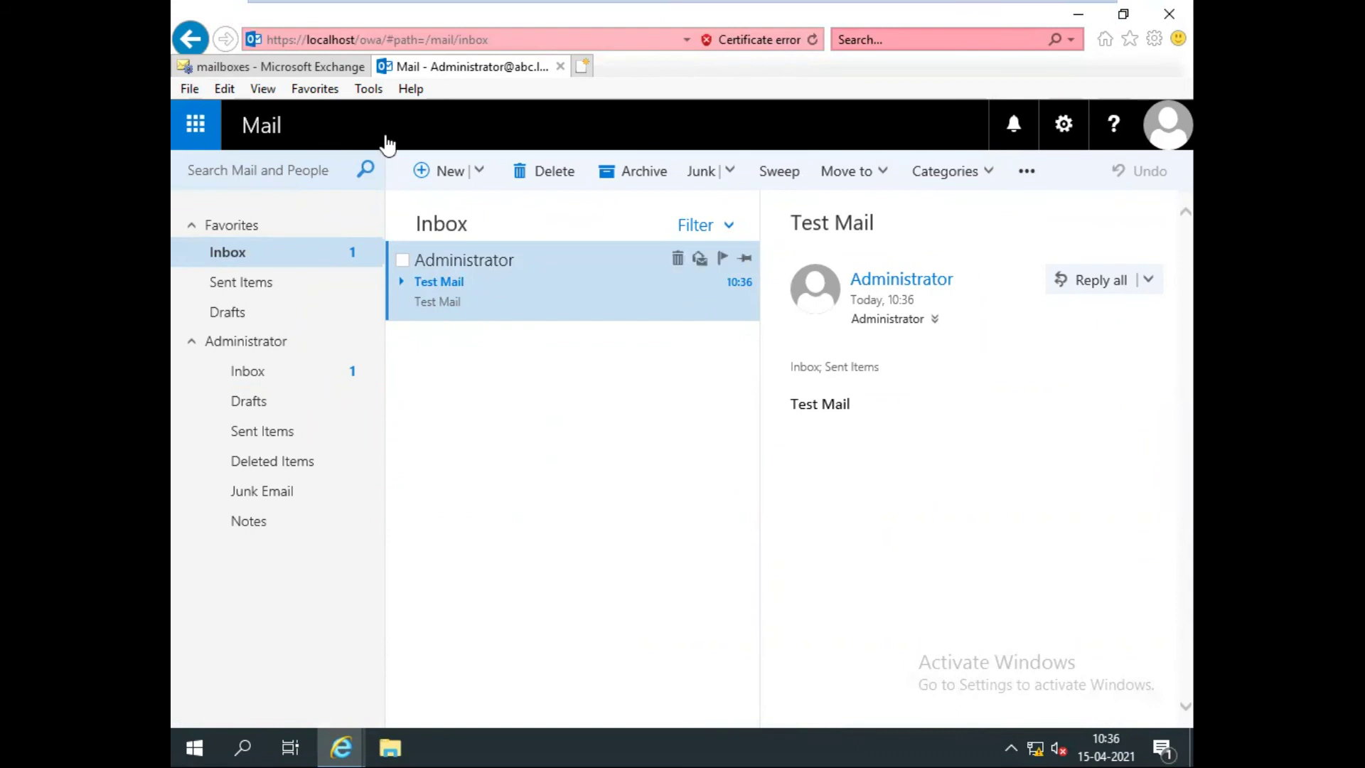
click(281, 67)
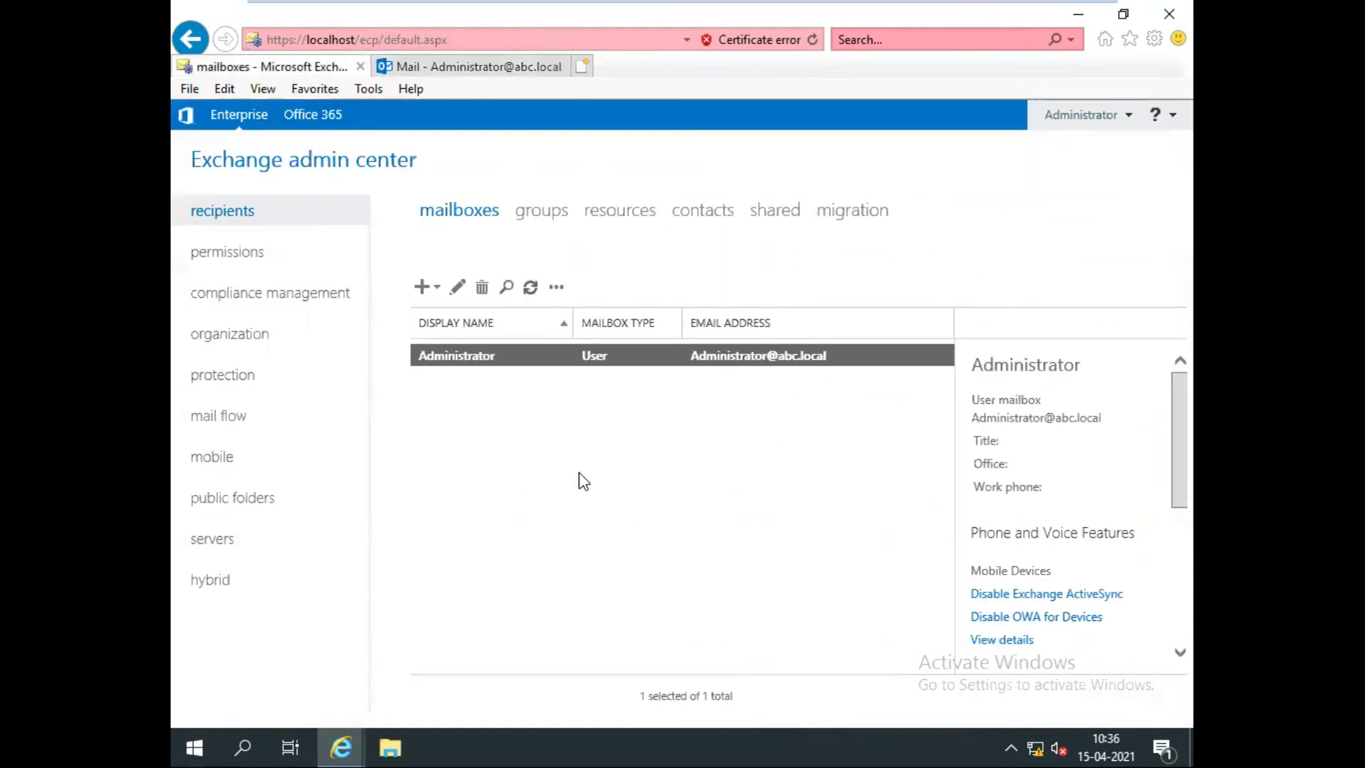